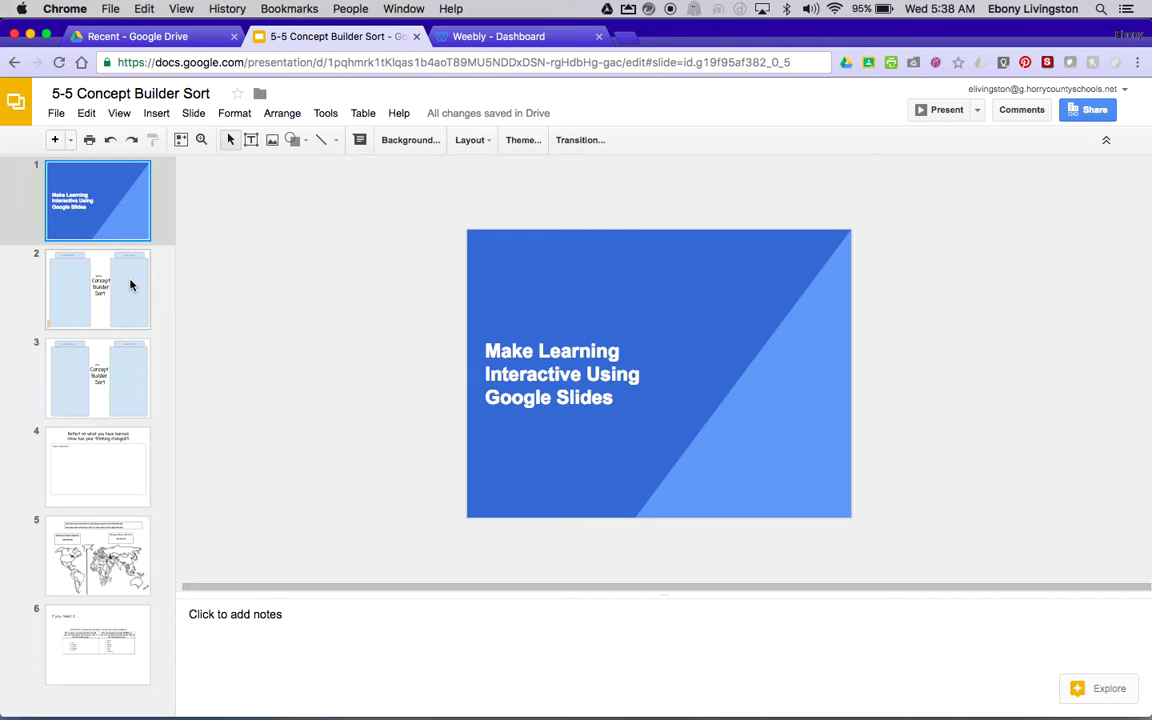
Step: Open slide 2, the Concept Builder Sort with United States and Soviet Union columns
left_click(108, 313)
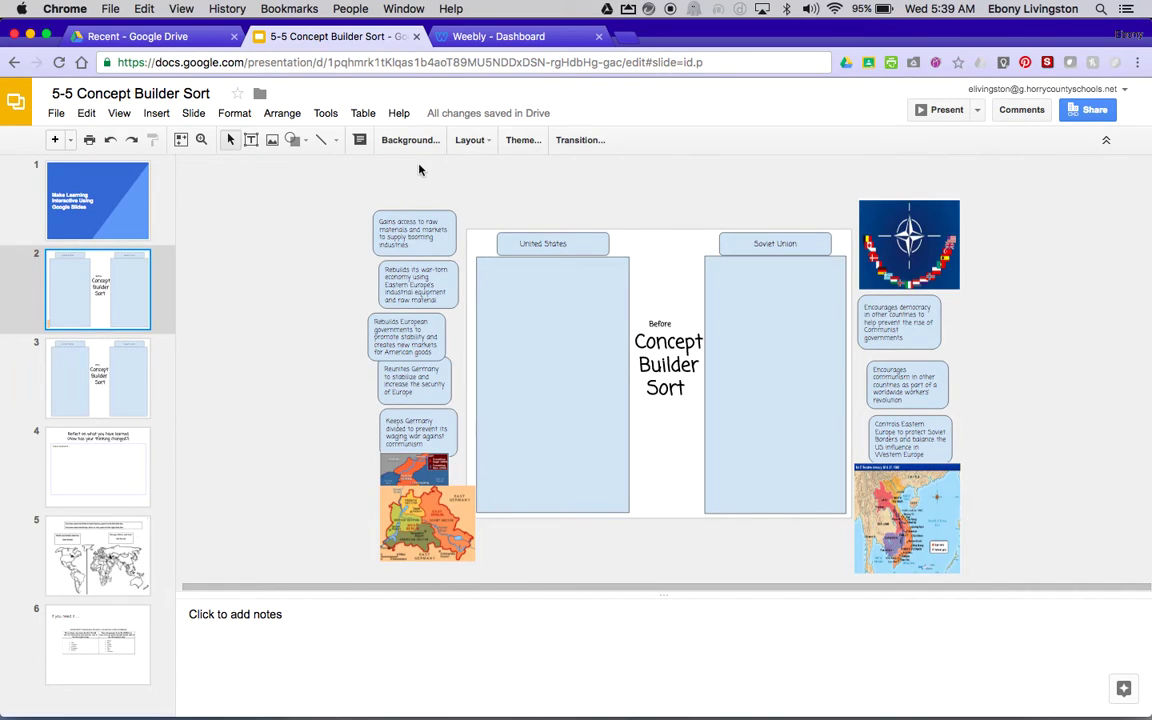
Step: Draw a small rectangle on the canvas left of the slide, beside the concept cards
left_click(292, 140)
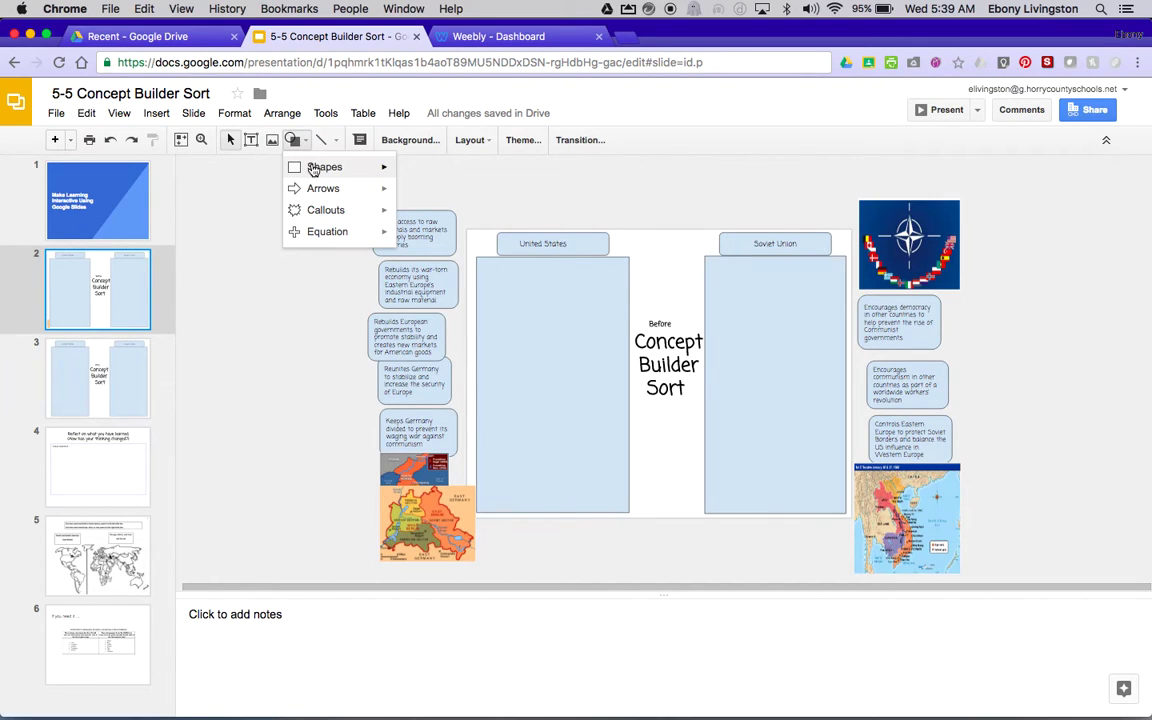
mouse_move(328, 167)
left_click(418, 175)
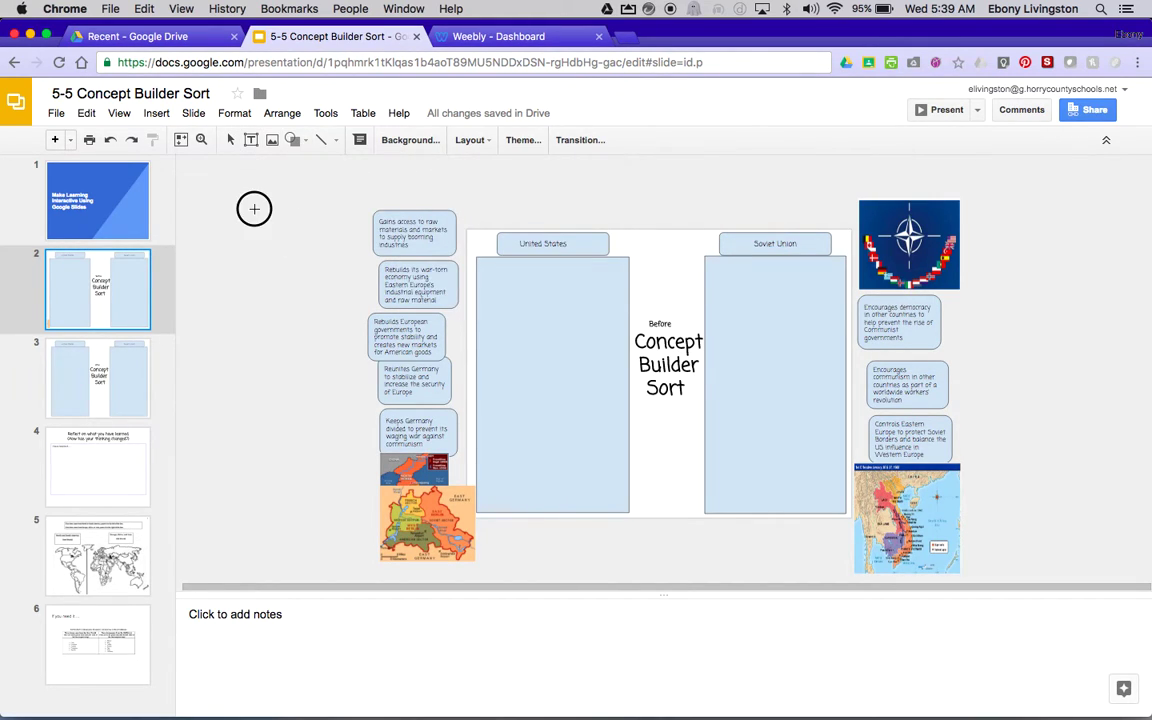
left_click_drag(255, 212, 318, 253)
left_click(282, 292)
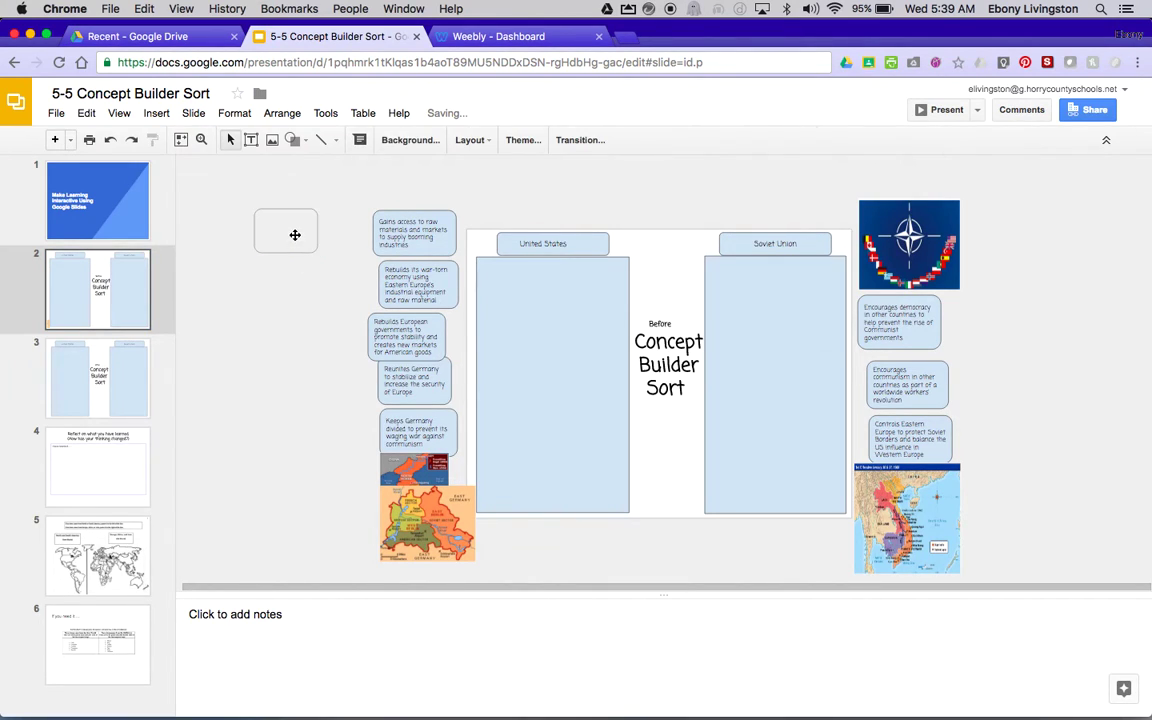
left_click(294, 234)
Step: Recolour the new rectangle pale blue to match the other cards
left_click(359, 140)
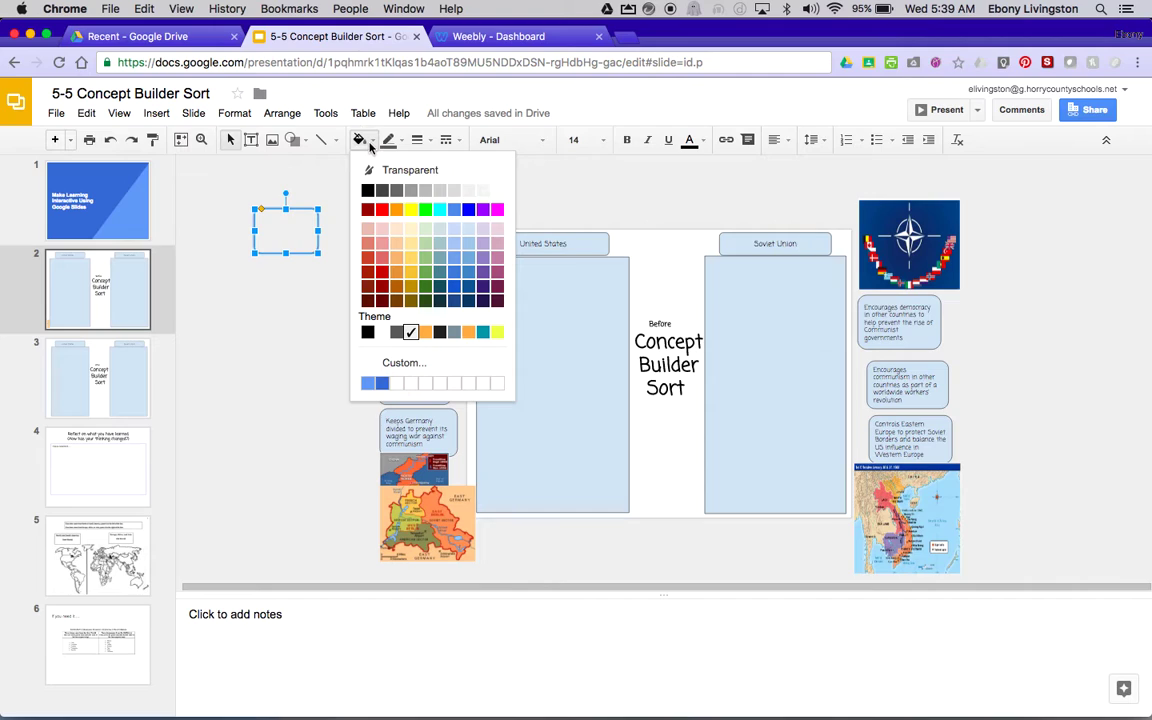
left_click(368, 383)
left_click(290, 370)
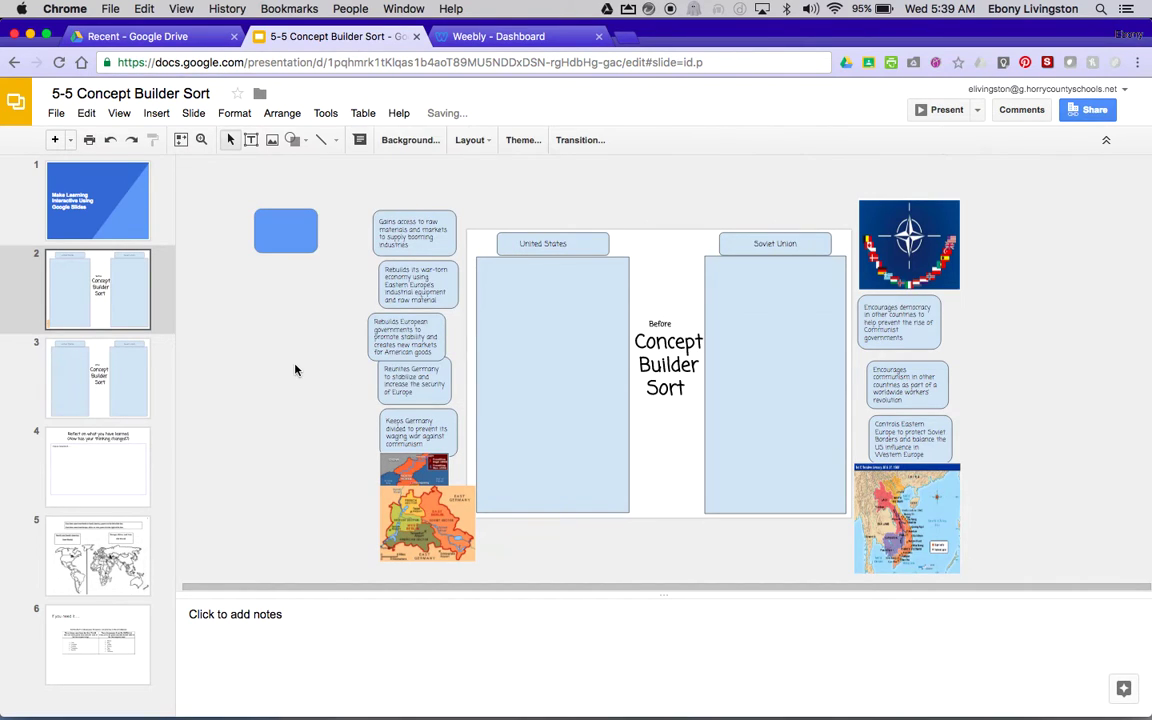
left_click(418, 145)
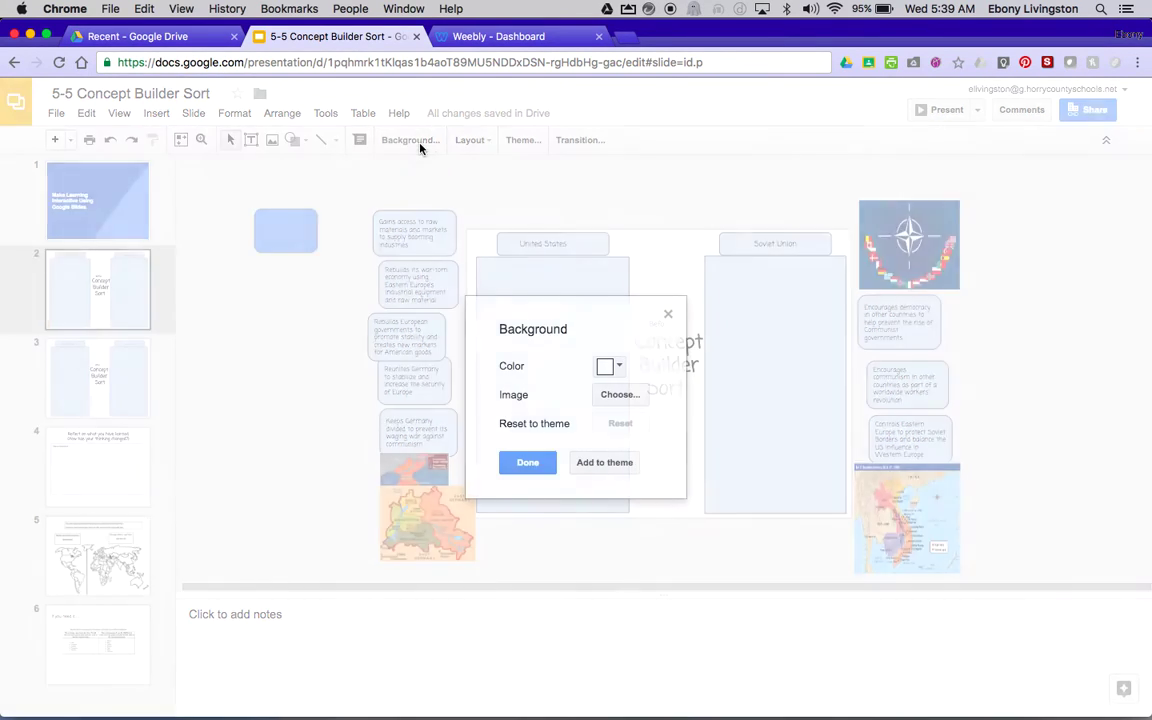
left_click(527, 465)
left_click(290, 230)
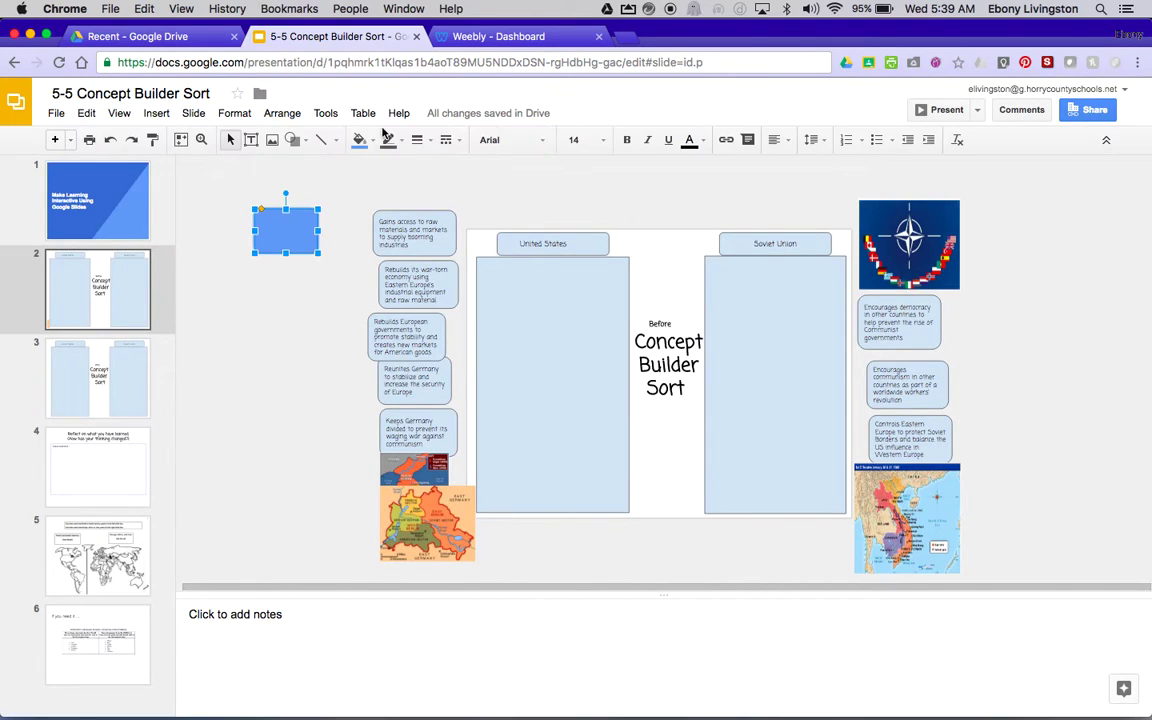
left_click(370, 140)
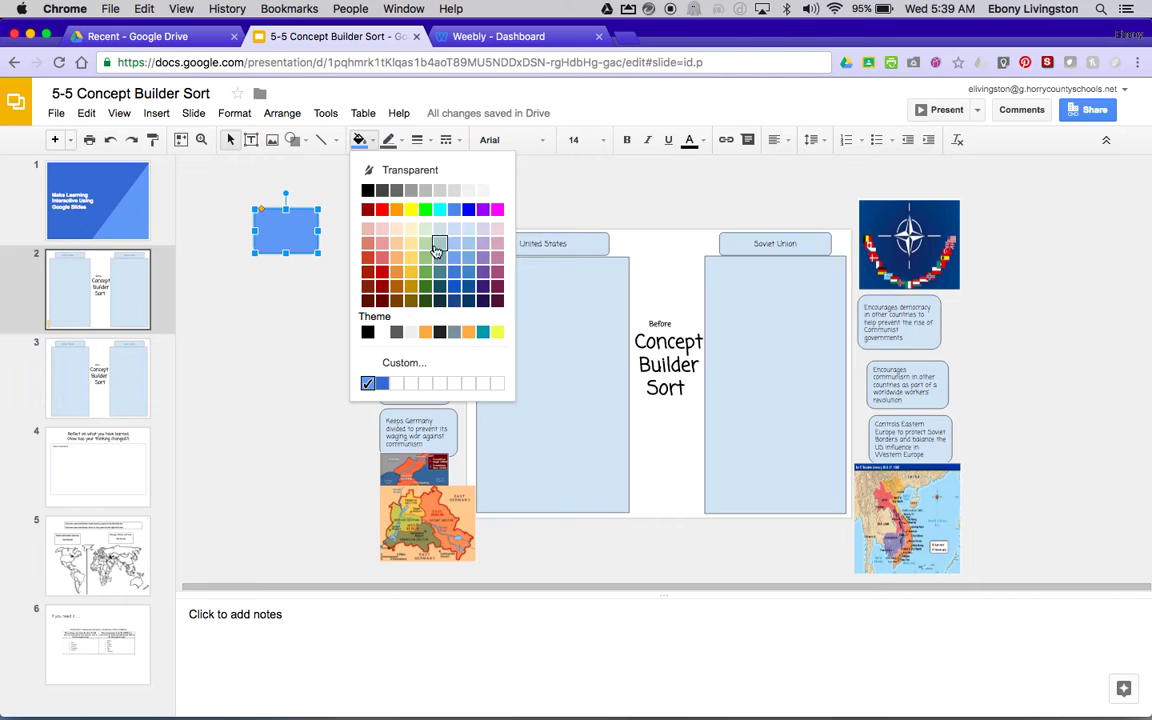
left_click(455, 229)
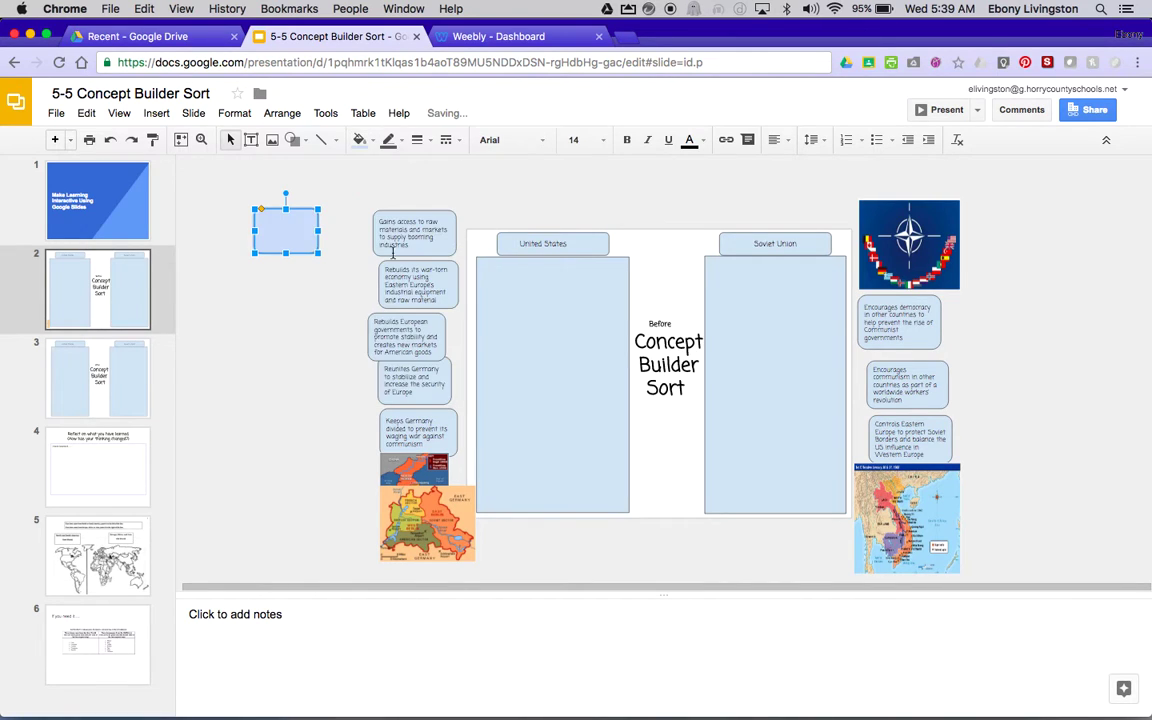
Step: Type 'Which of these countries is a SuperPower?' into the pale blue rectangle
left_click(340, 317)
left_click(290, 221)
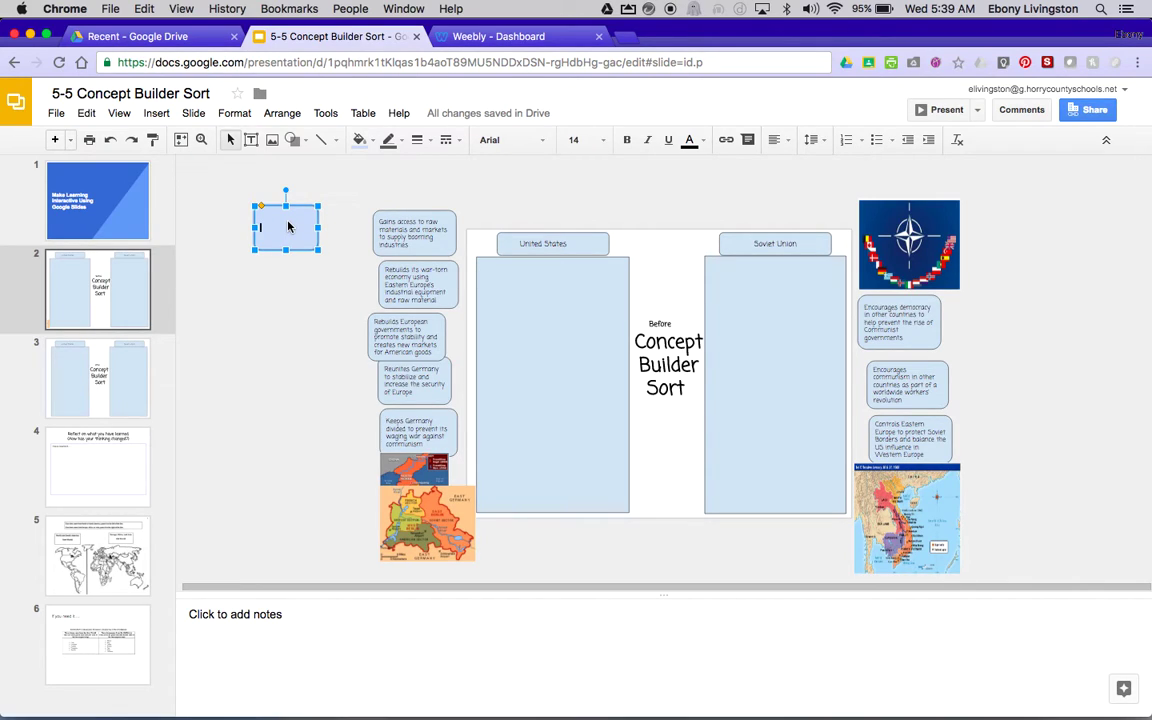
type("Which is t")
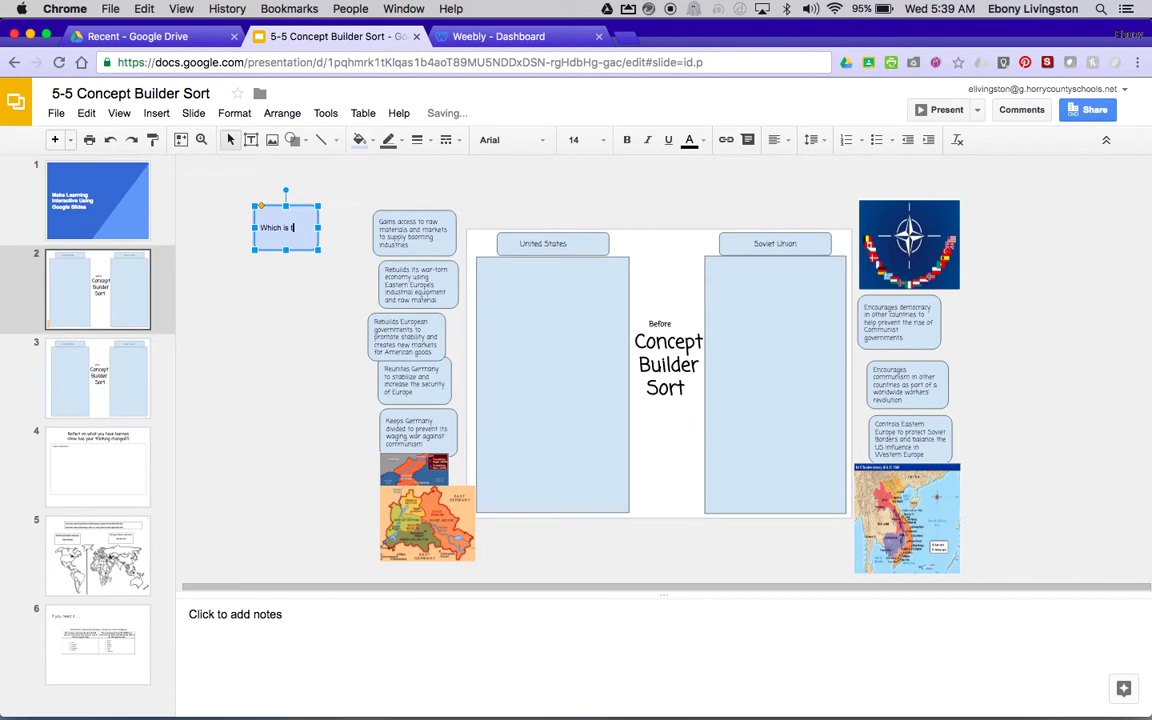
key("BackSpace")
key("BackSpace")
key("BackSpace")
key("BackSpace")
type("of these countries is a SuperPower?")
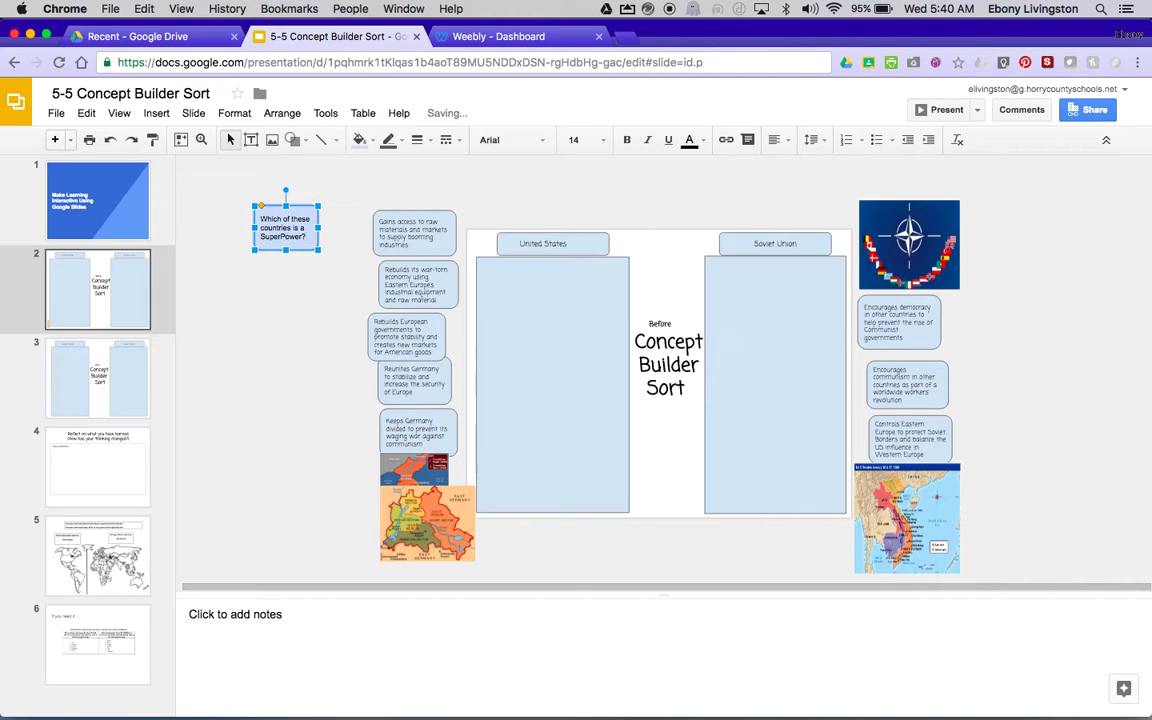
left_click(273, 260)
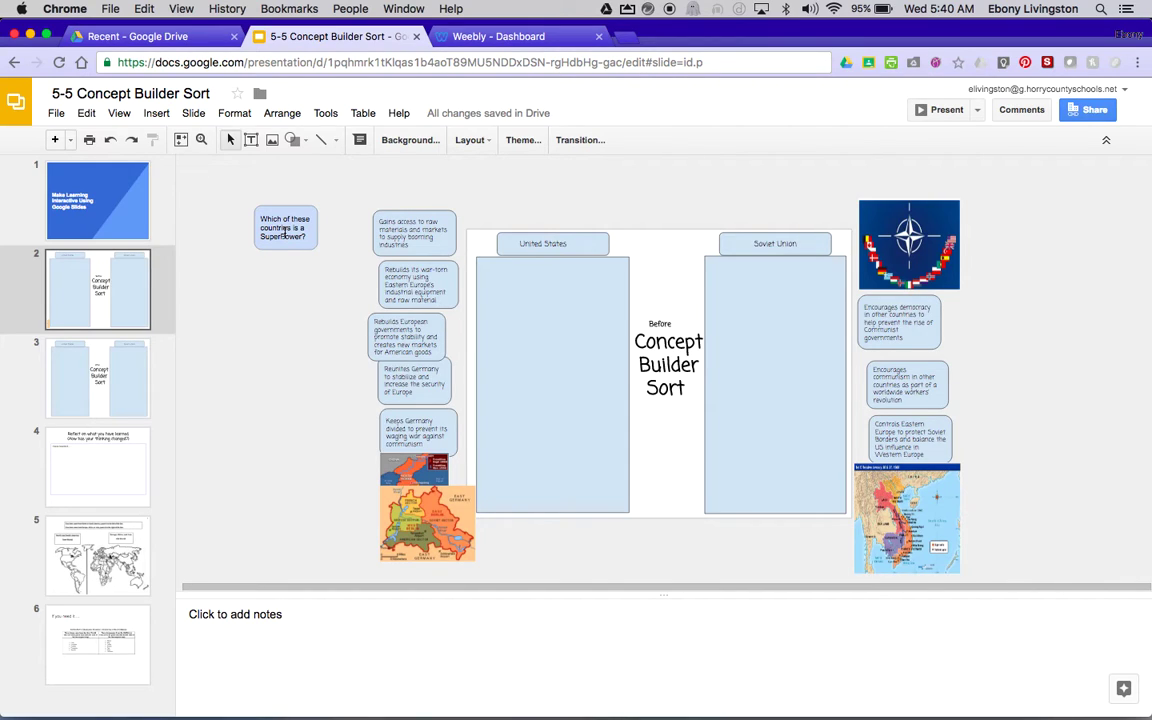
Step: Delete the 'Which of these countries is a SuperPower?' question box from the canvas
right_click(285, 235)
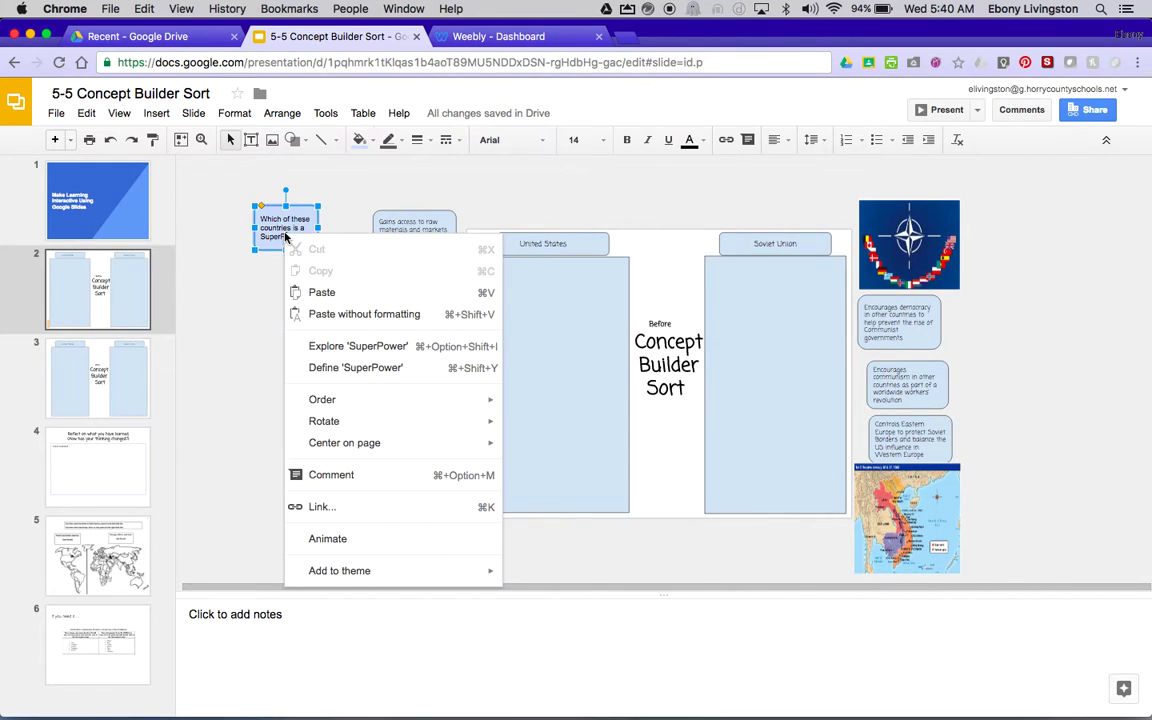
left_click(345, 202)
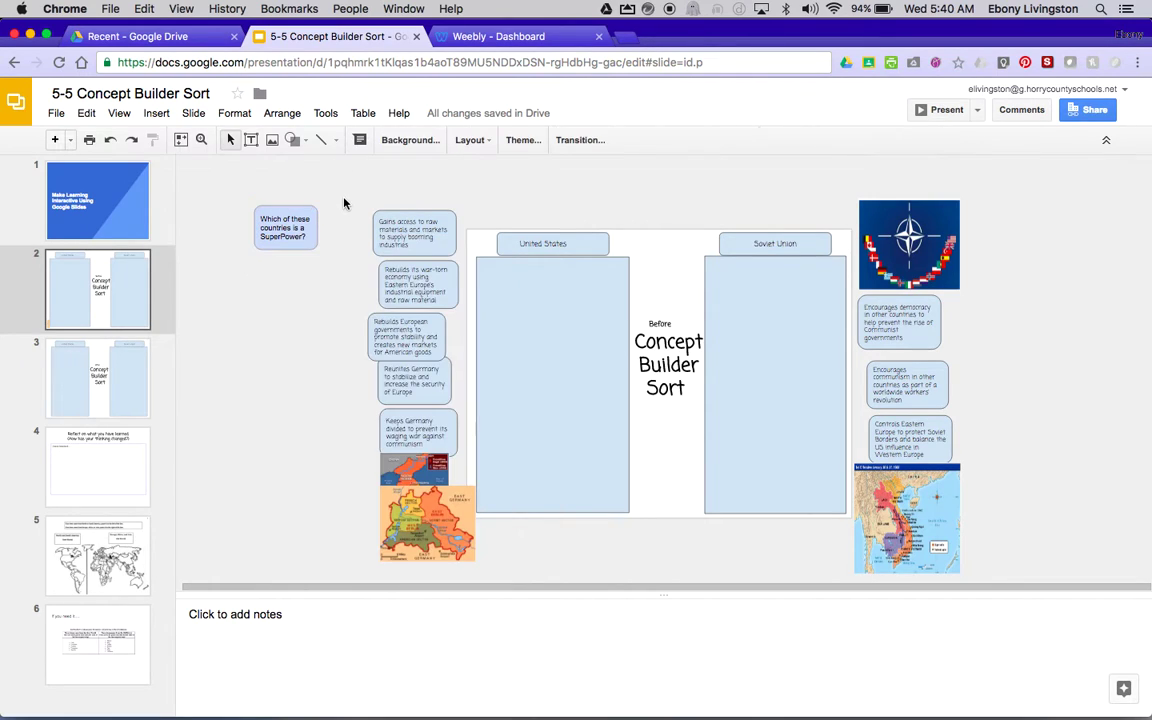
right_click(291, 233)
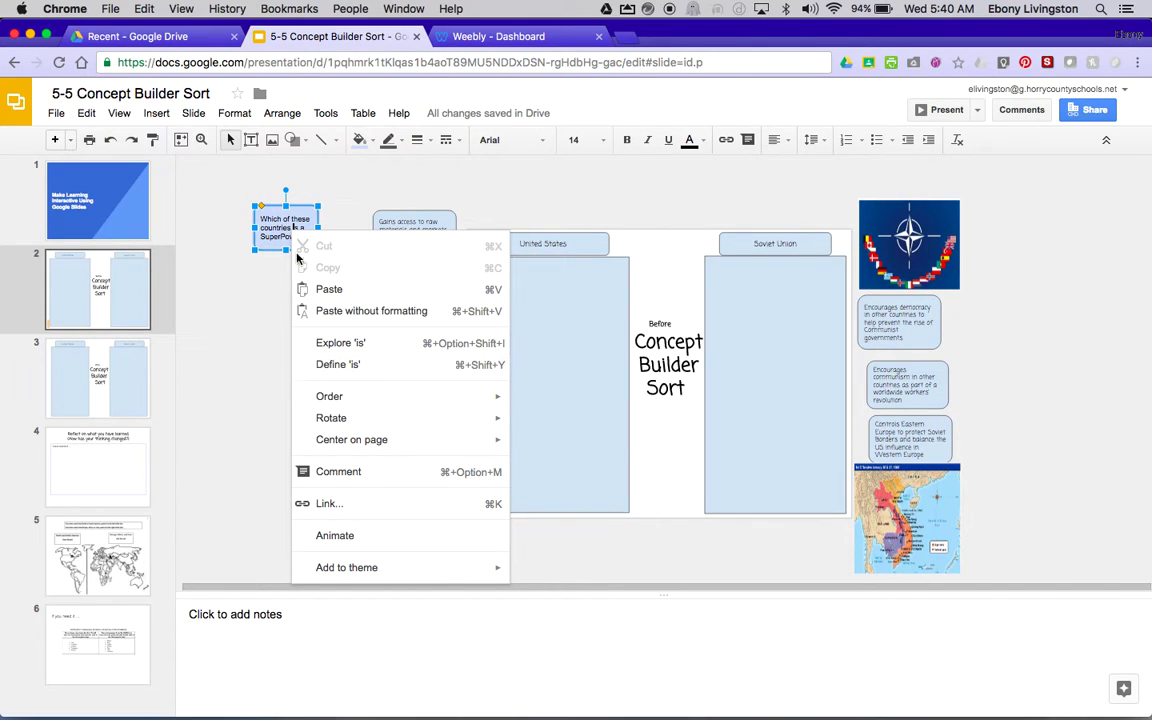
right_click(272, 222)
left_click(237, 226)
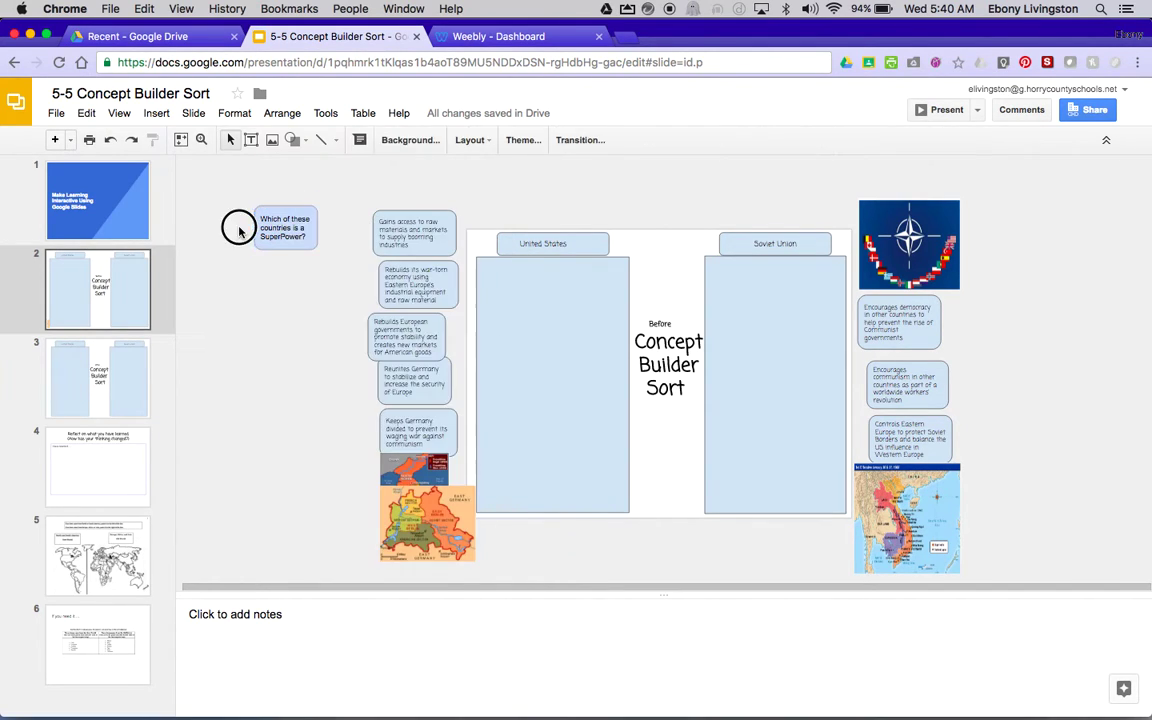
left_click(318, 231)
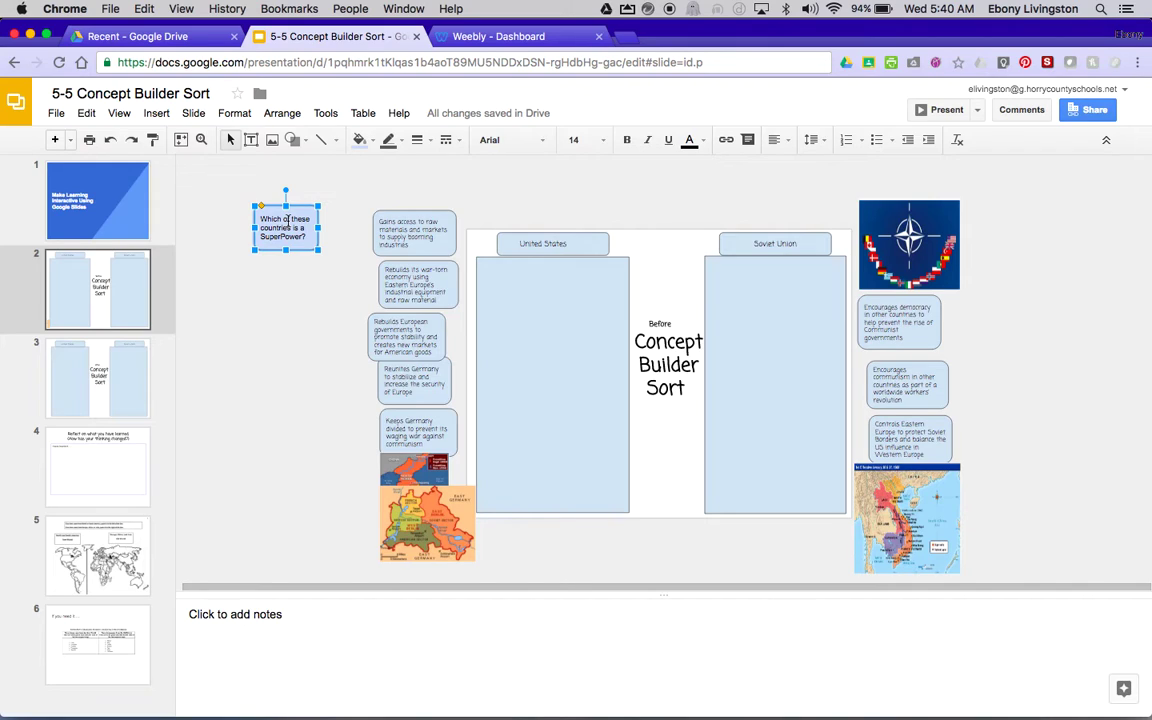
key("Delete")
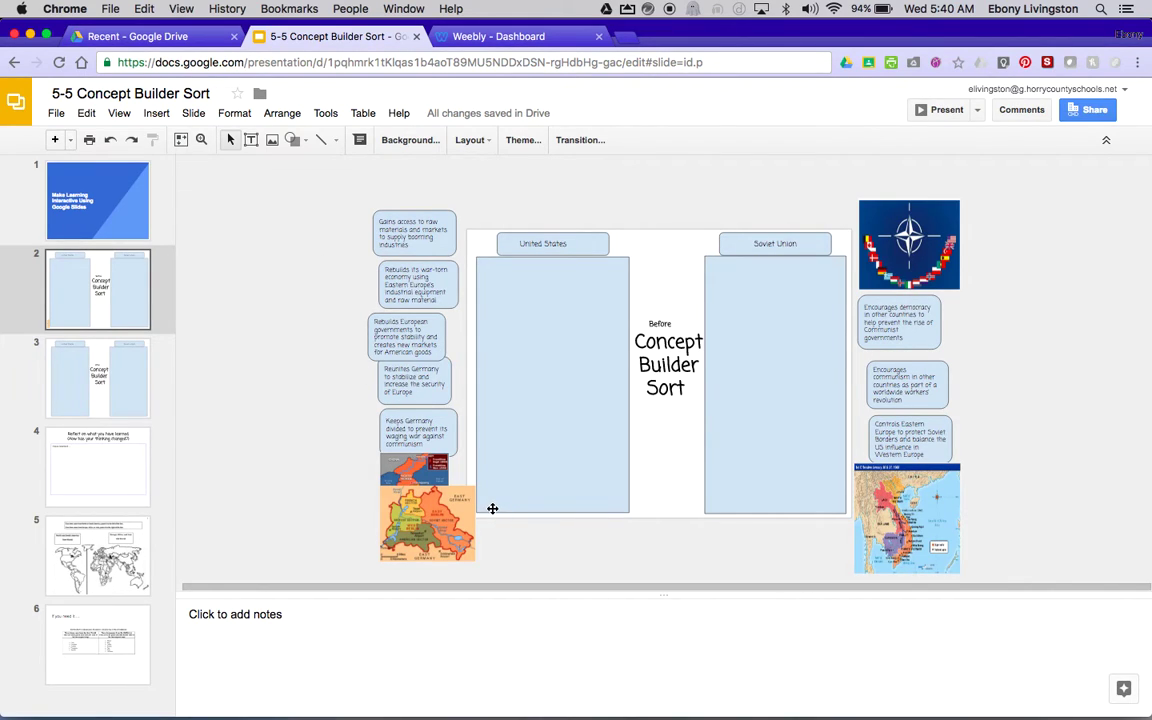
Step: Nudge the divided Germany map image slightly left beneath the left-hand card column
mouse_move(438, 521)
left_mouse_down()
mouse_move(404, 527)
mouse_move(362, 512)
mouse_move(432, 542)
mouse_move(420, 530)
mouse_move(451, 535)
left_mouse_up()
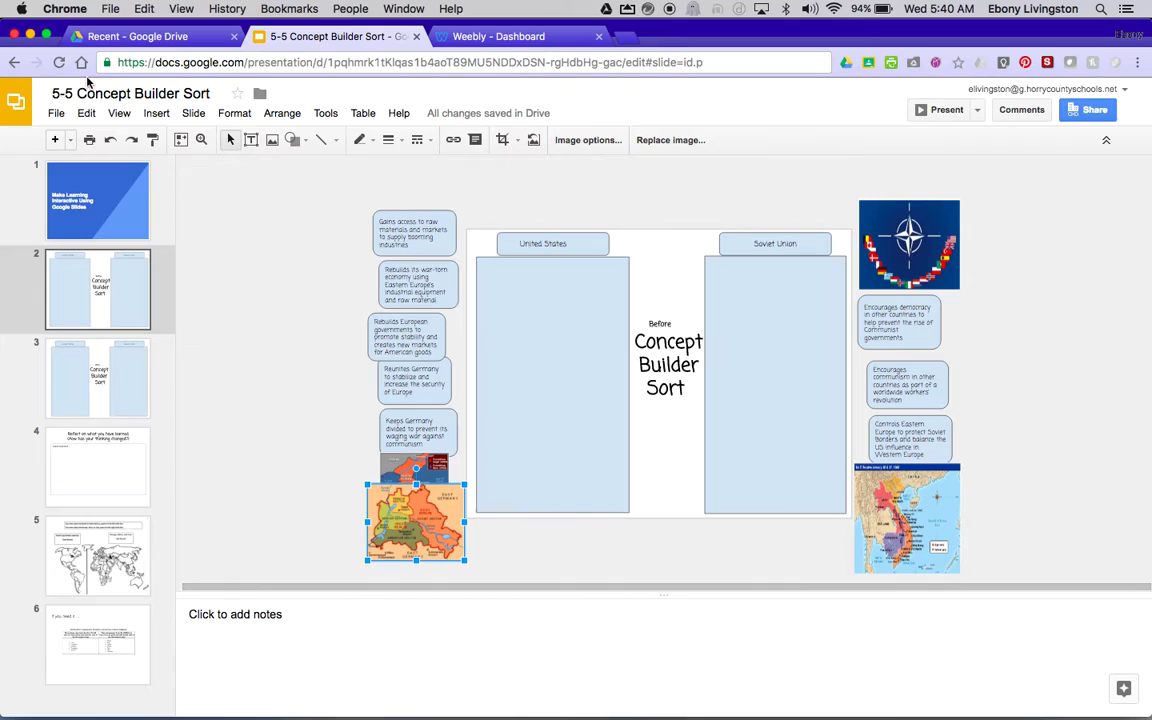
left_click(119, 114)
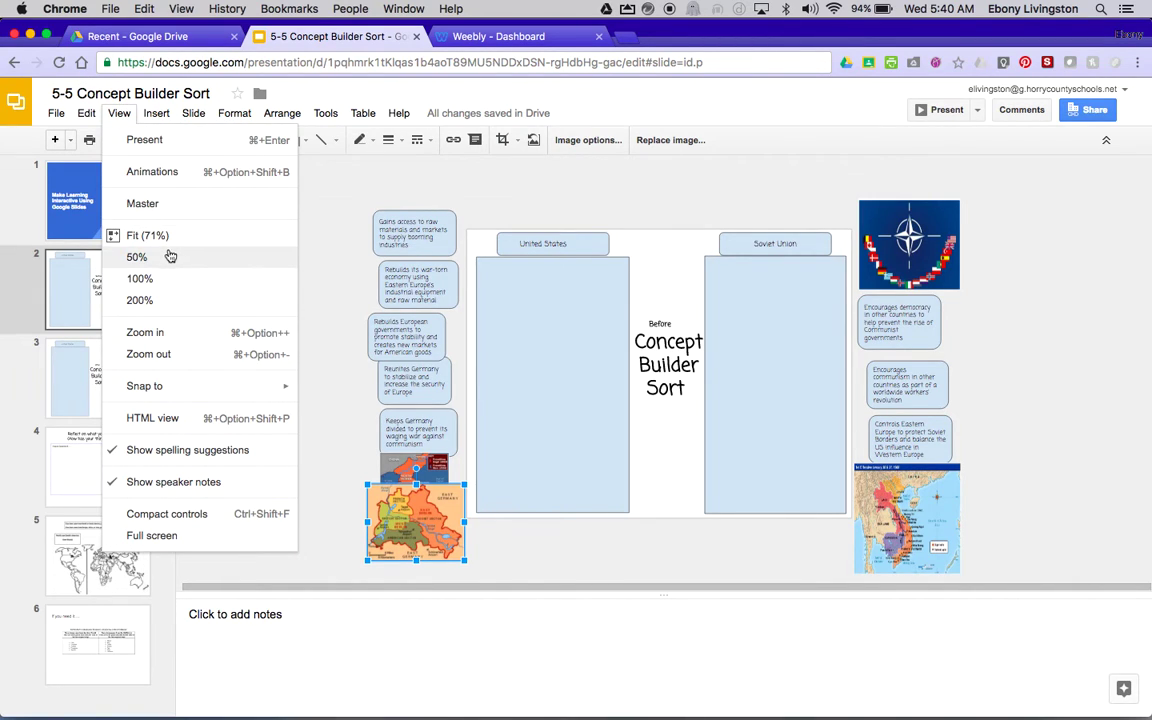
left_click(355, 200)
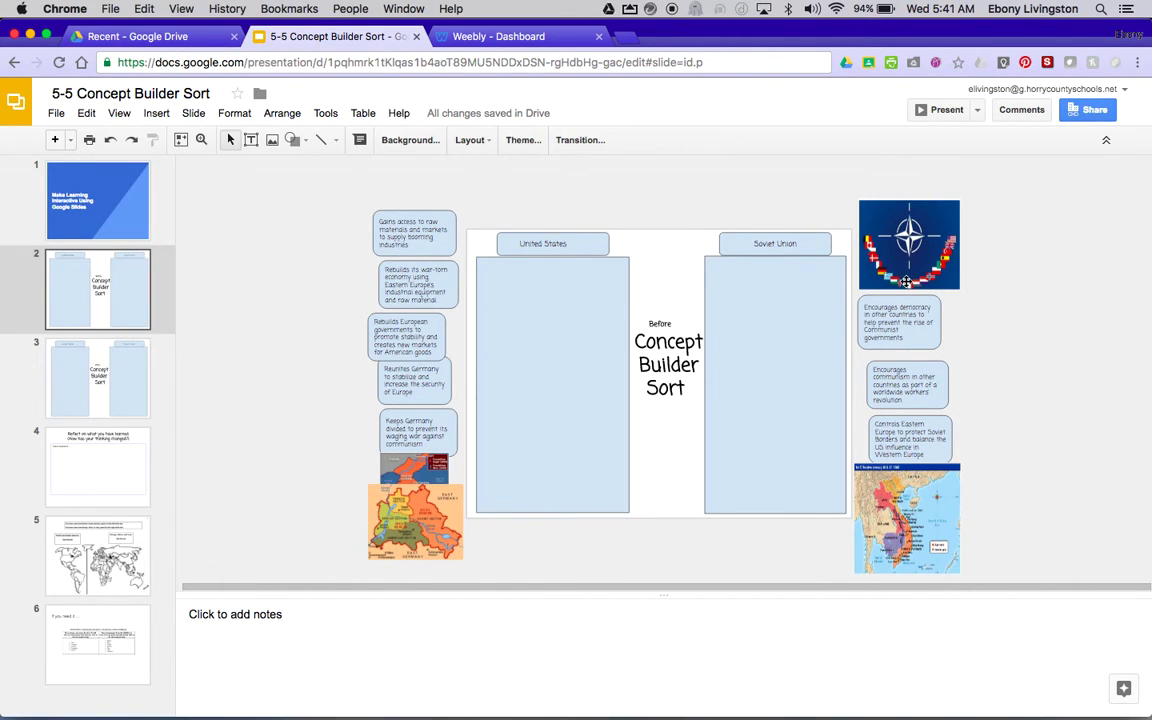
Step: Flip back and forth between the Before (slide 2) and After (slide 3) sort slides to compare them
left_click(125, 385)
left_click(122, 310)
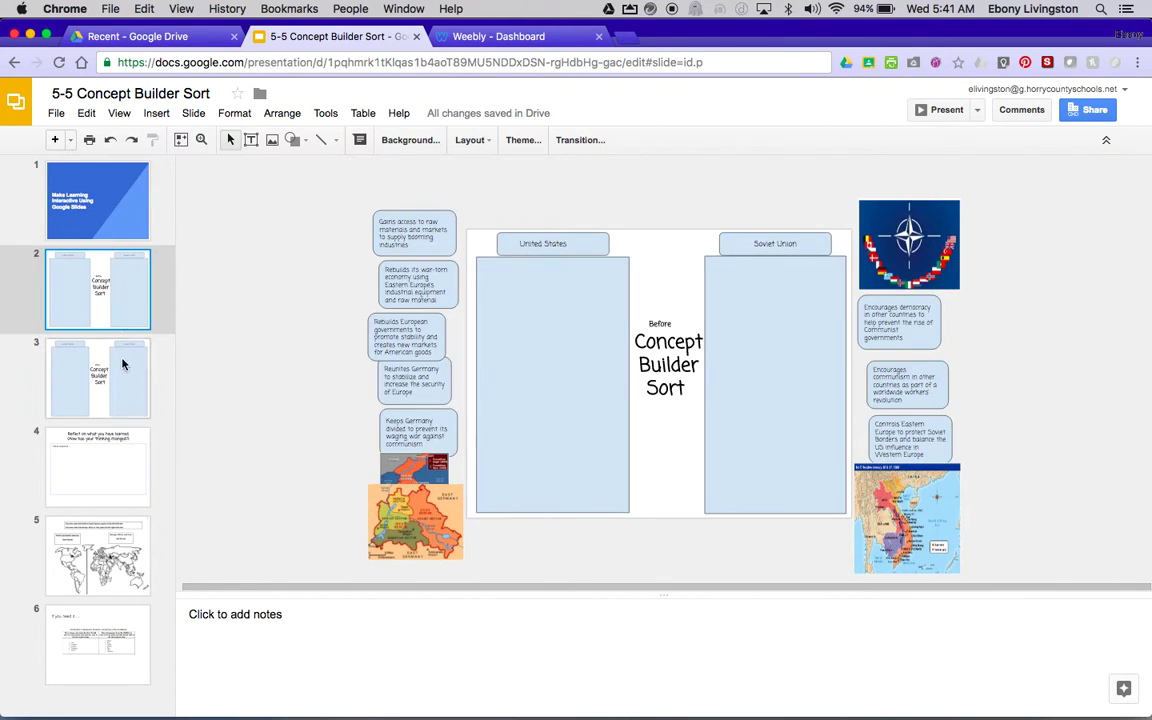
left_click(110, 367)
left_click(128, 275)
left_click(134, 380)
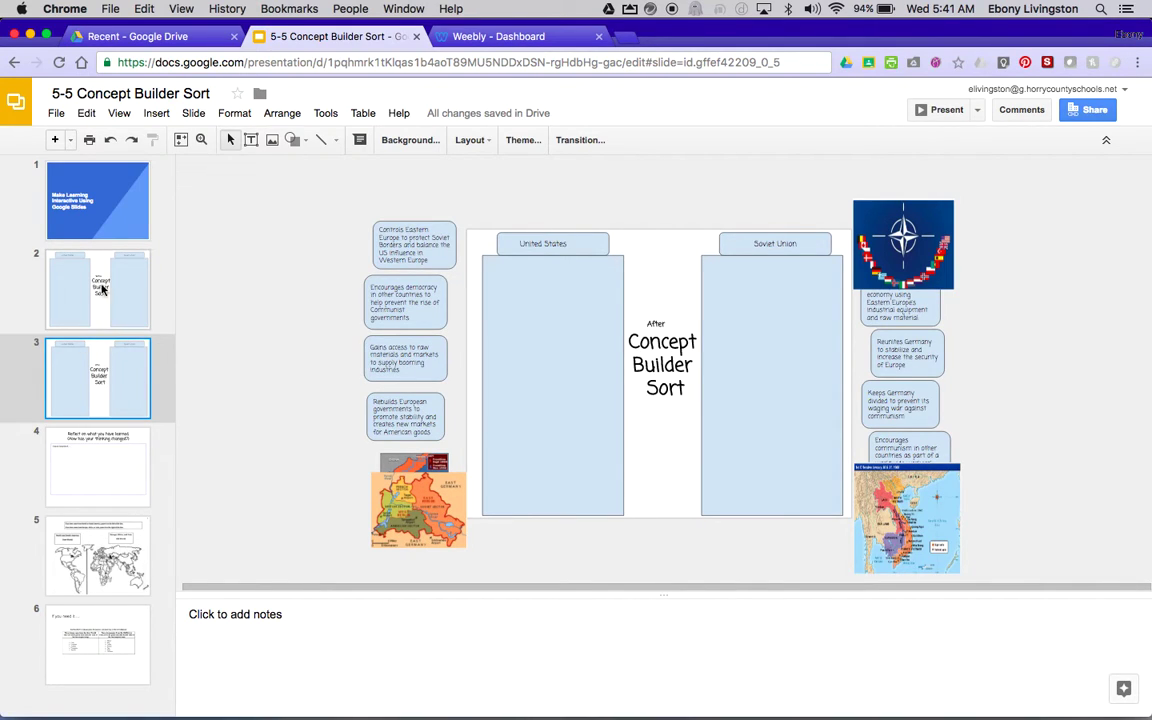
left_click(100, 250)
left_click(98, 398)
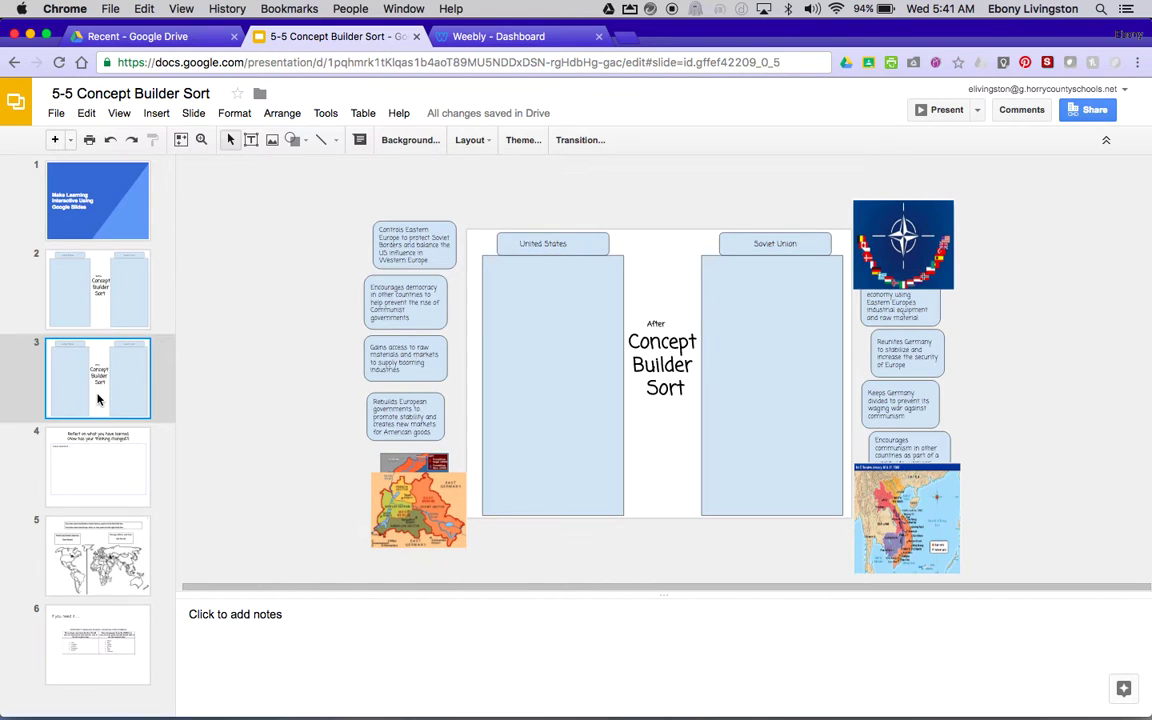
left_click(96, 296)
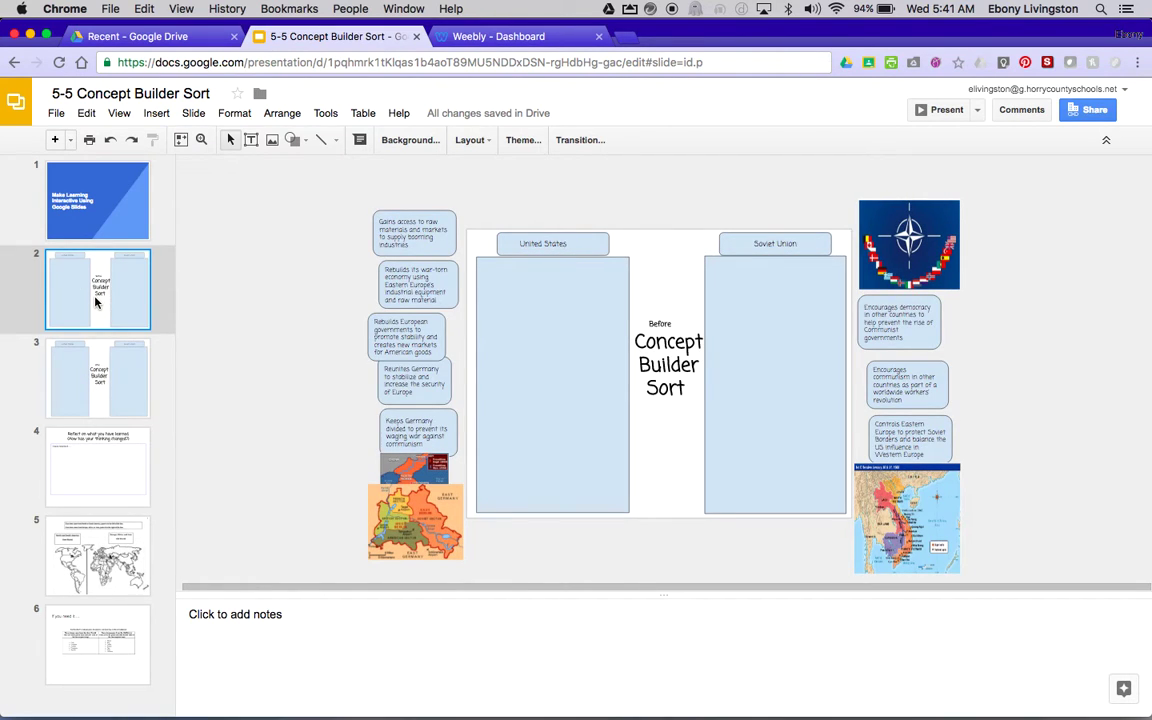
left_click(101, 383)
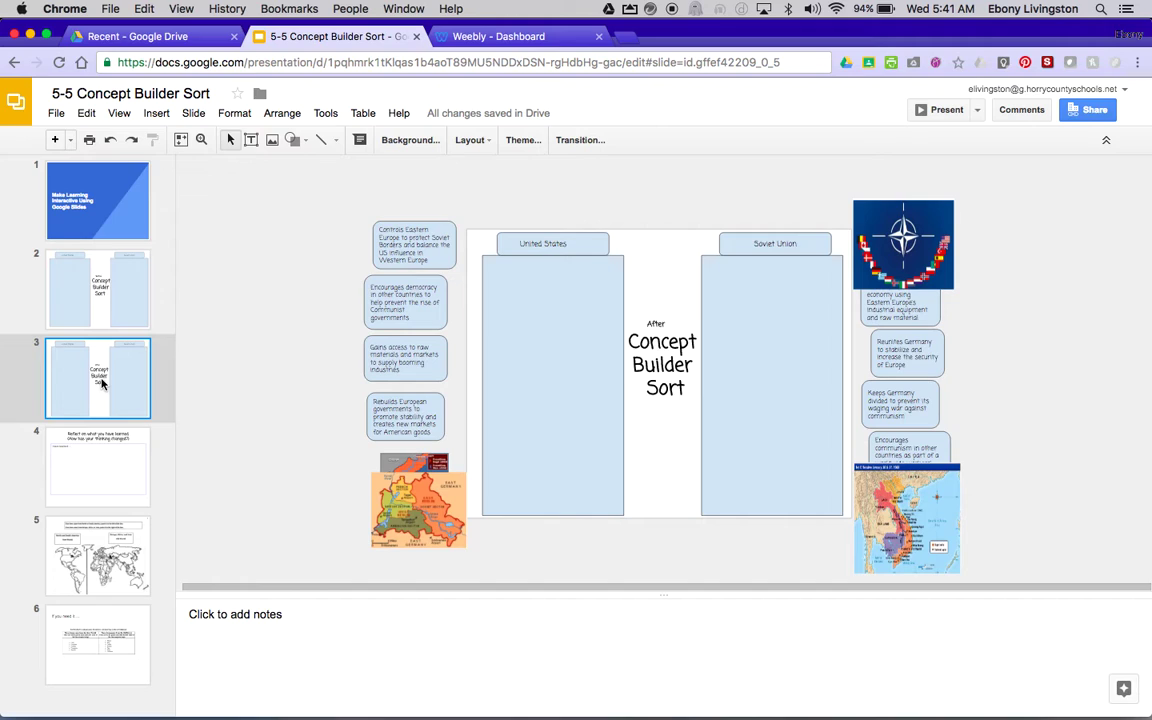
left_click(113, 309)
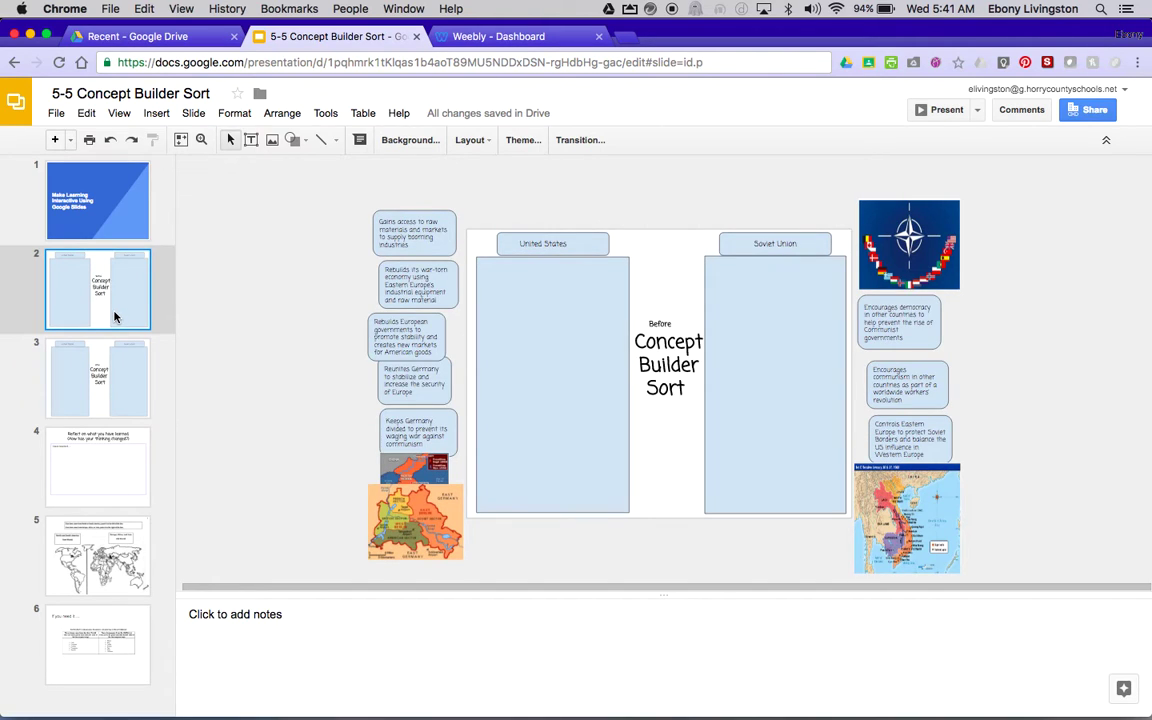
left_click(110, 380)
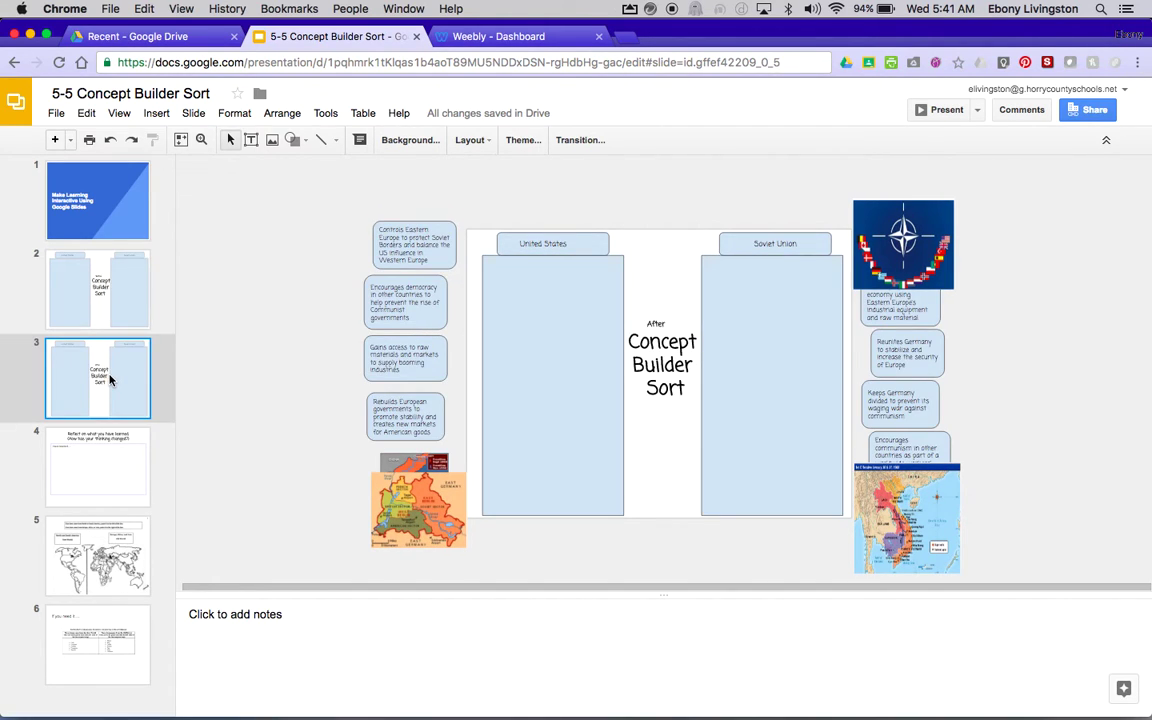
Step: View the reflection slide, then return to the Before sort slide
left_click(99, 482)
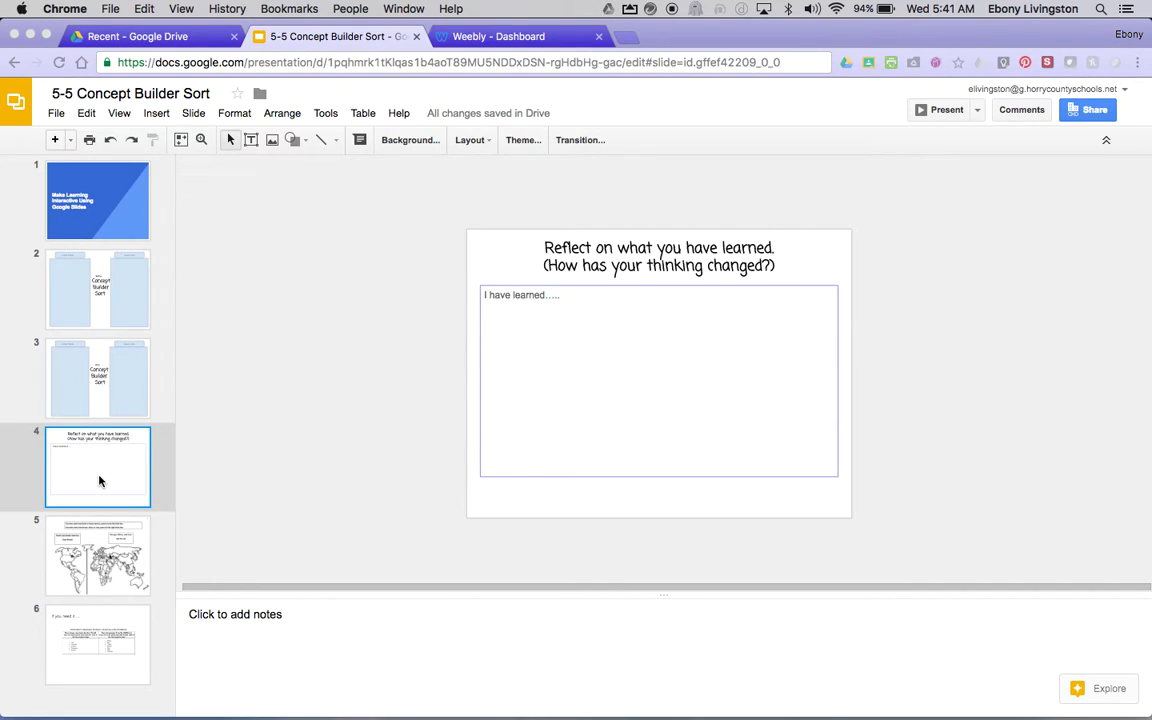
left_click(91, 292)
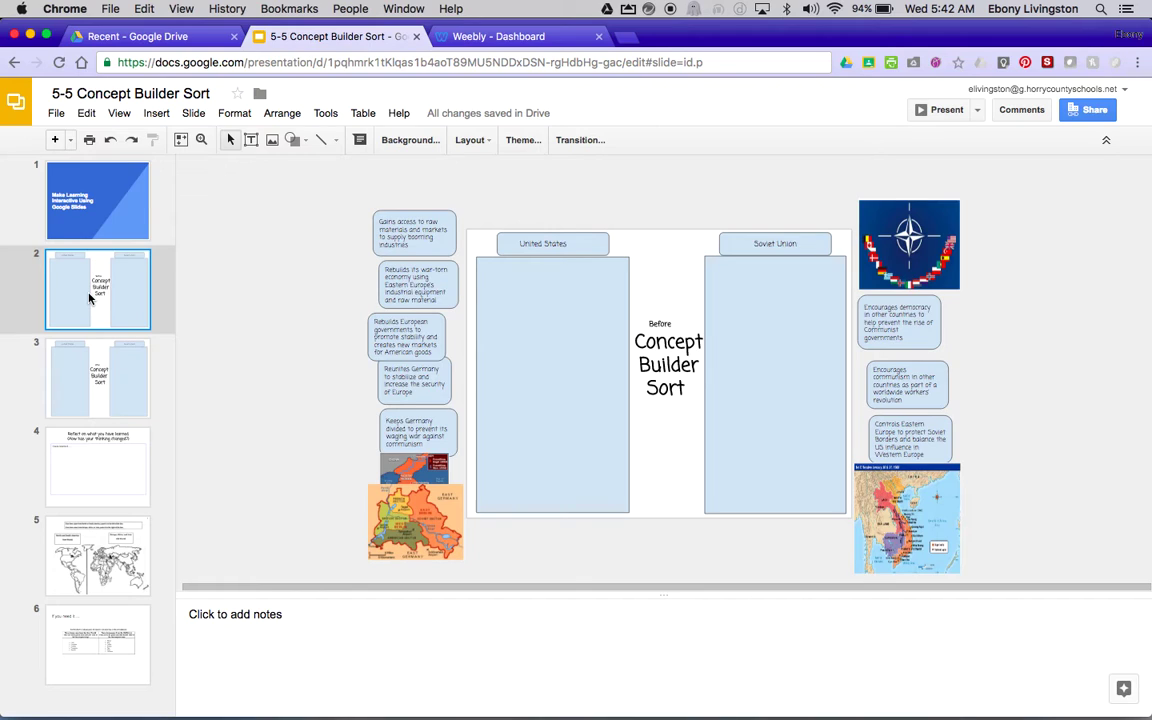
Step: Open slide 5, the New World / Old World map sort, and look over its cards
left_click(89, 565)
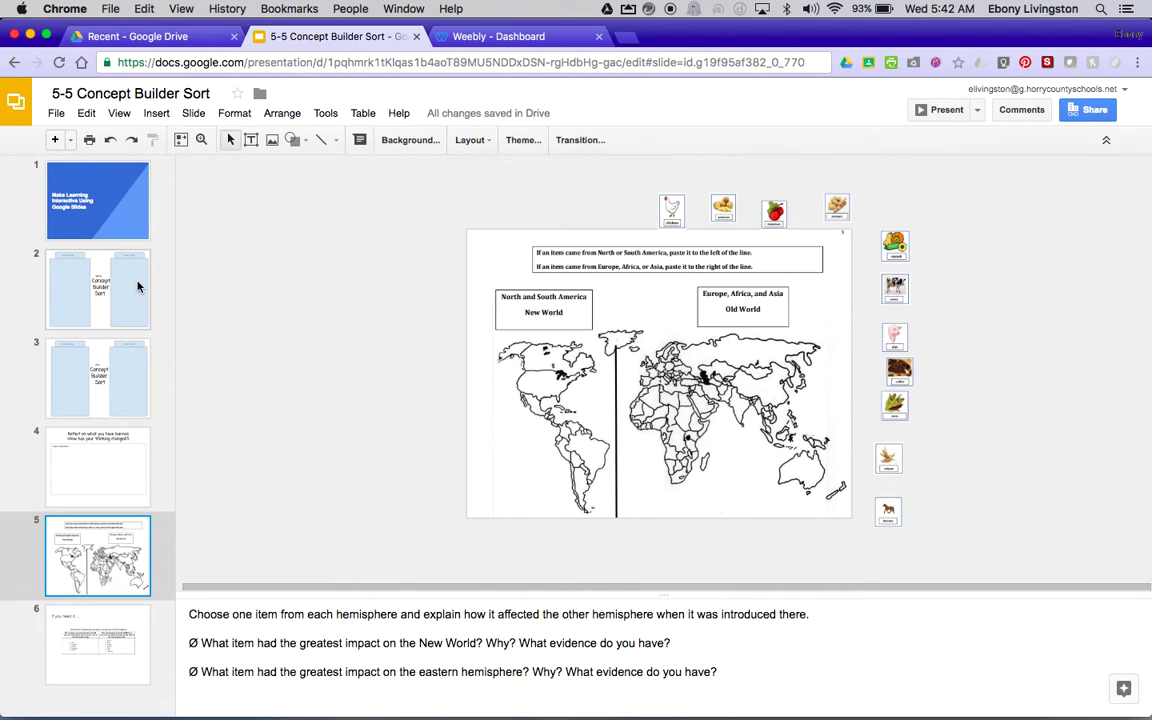
left_click(522, 477)
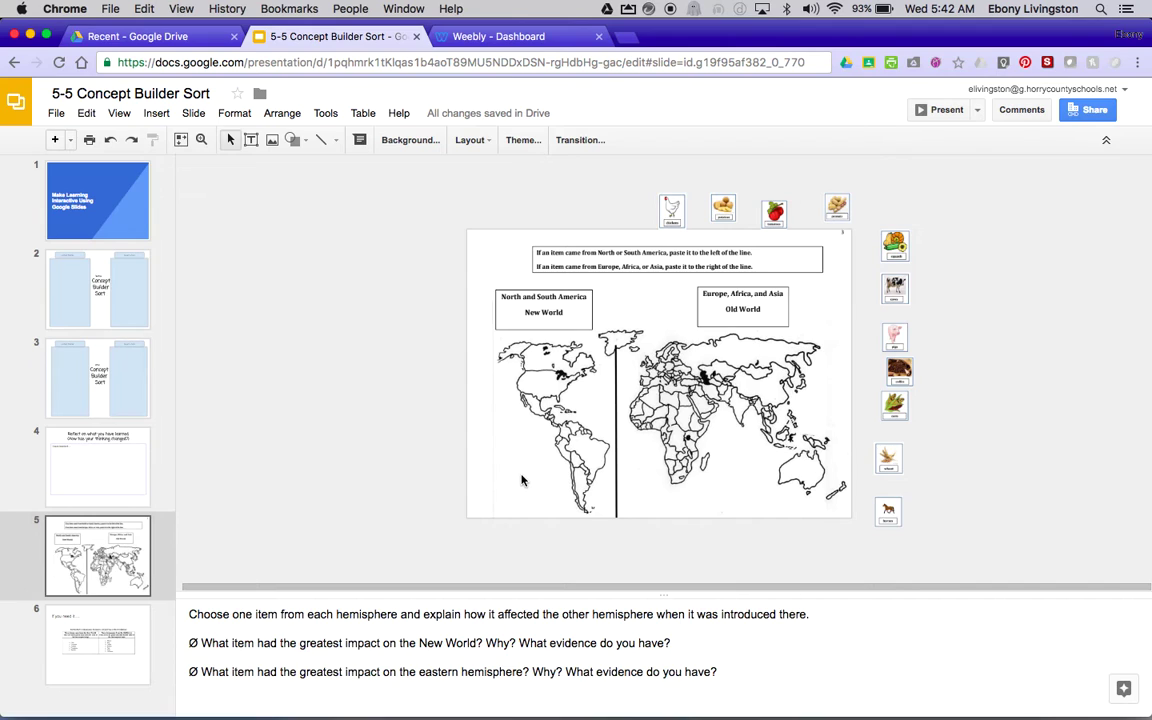
left_click(505, 435)
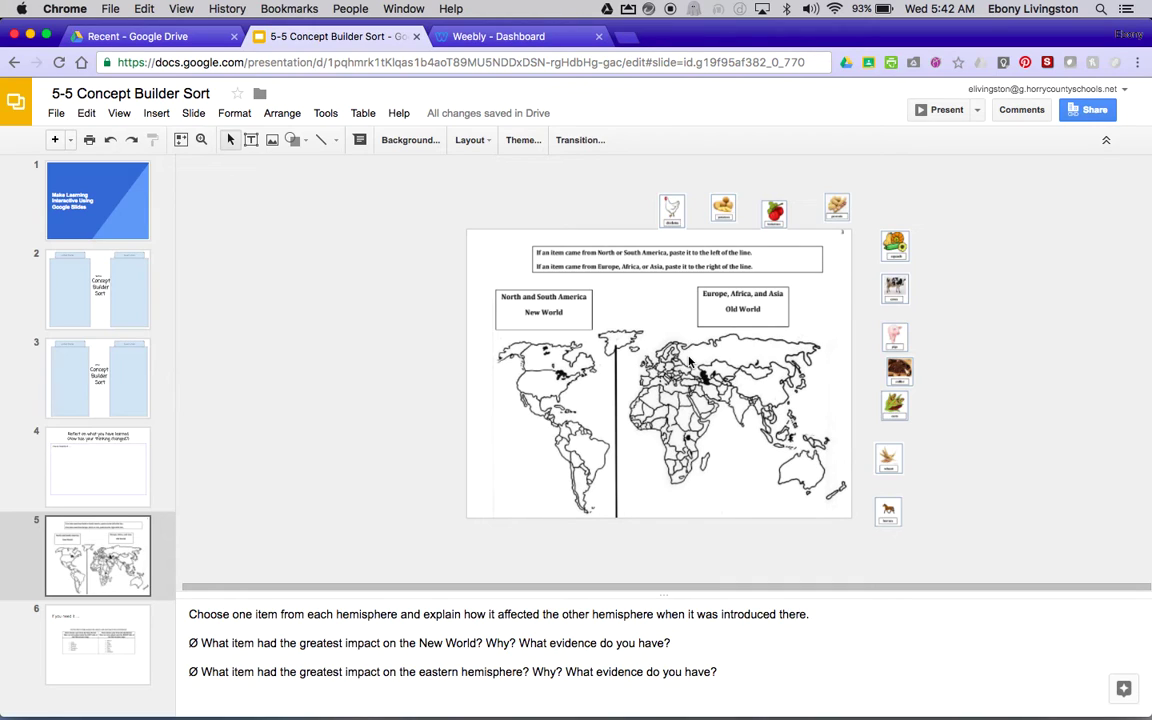
left_click(672, 208)
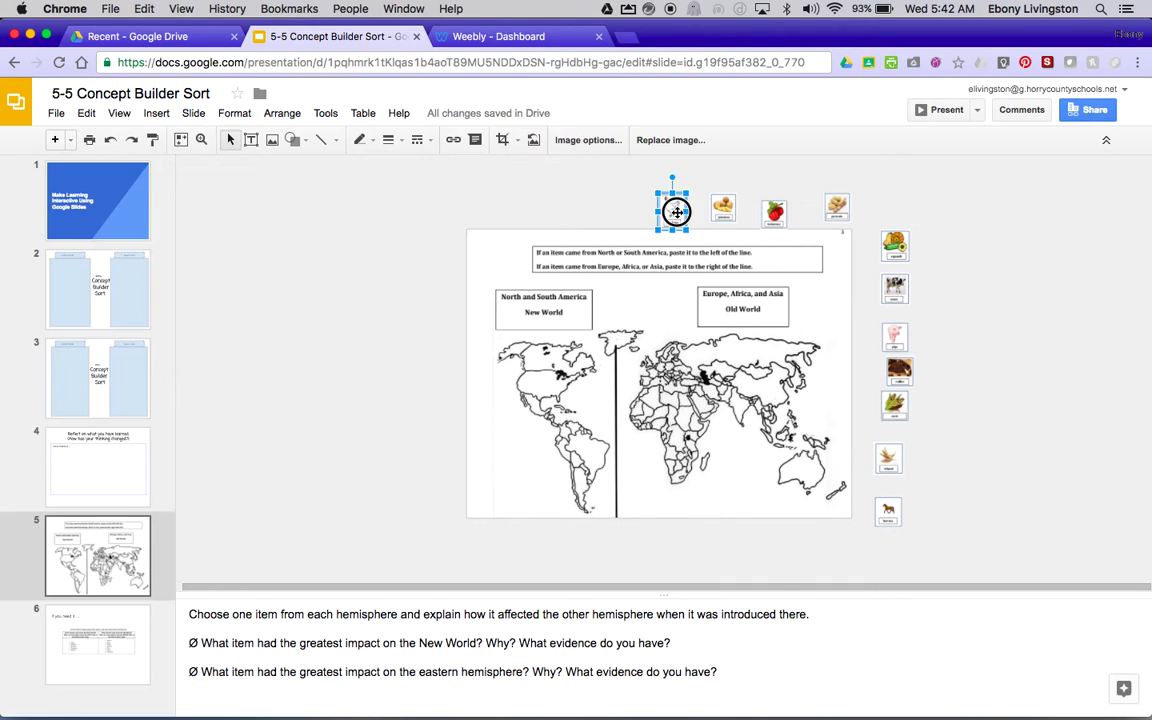
left_click_drag(584, 357, 519, 358)
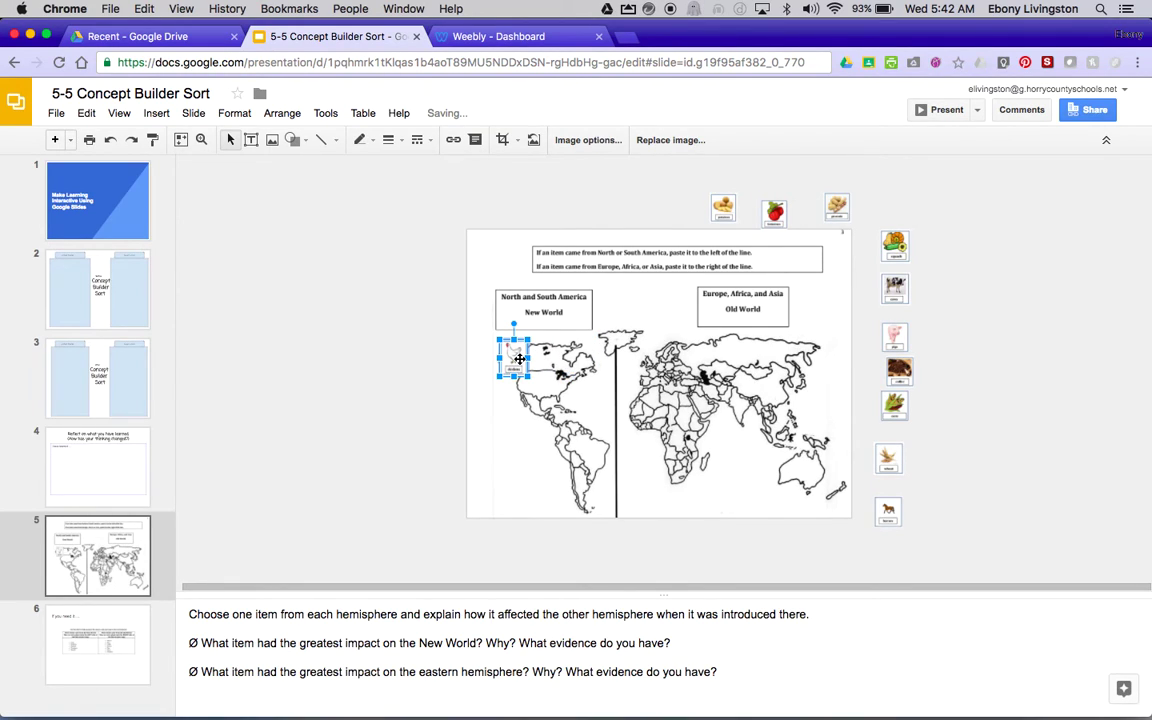
left_click(505, 362)
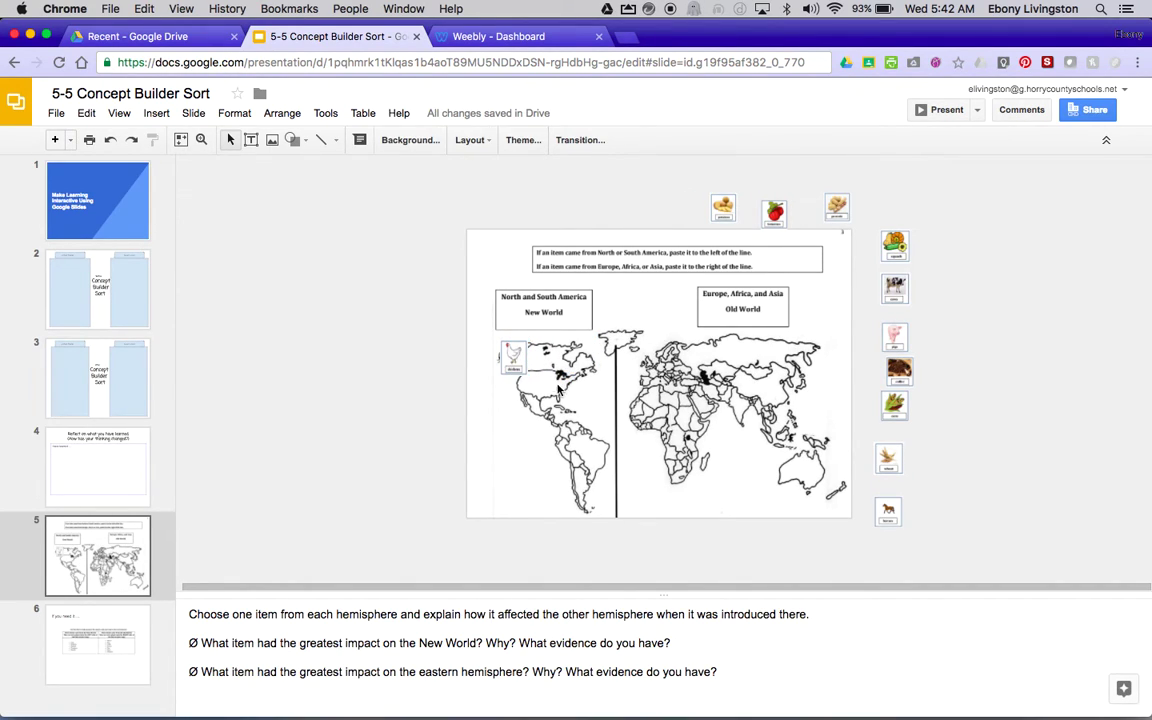
left_click(508, 366)
left_click_drag(508, 366, 672, 222)
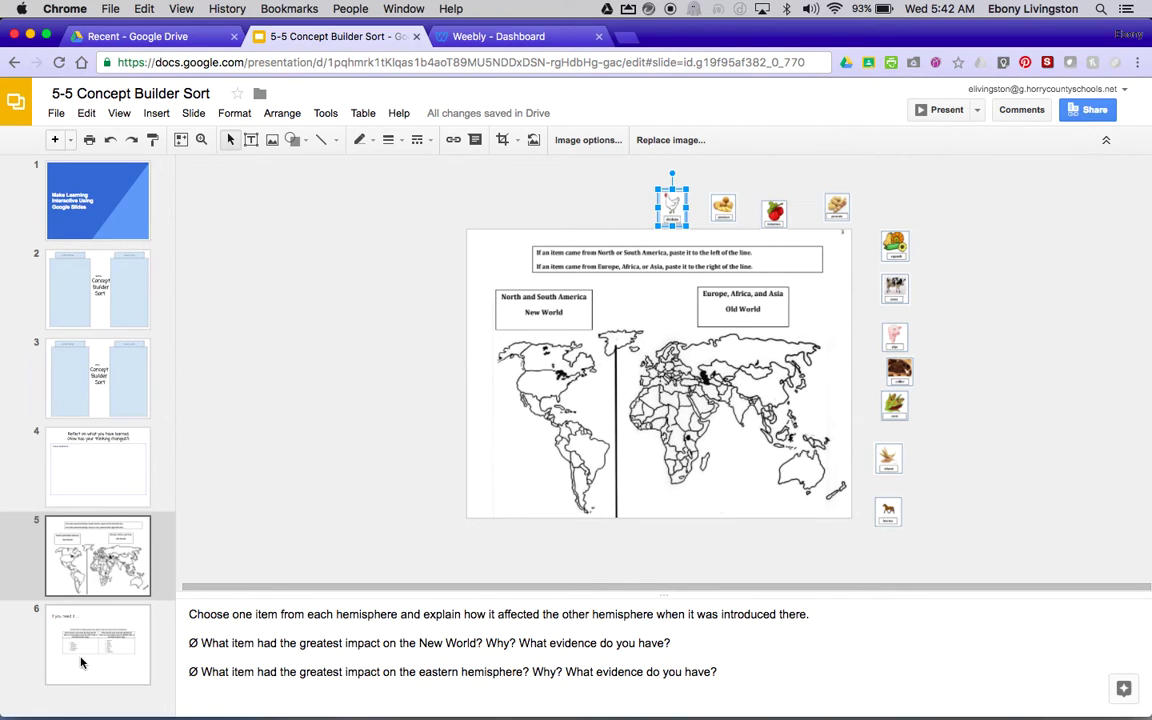
left_click(257, 628)
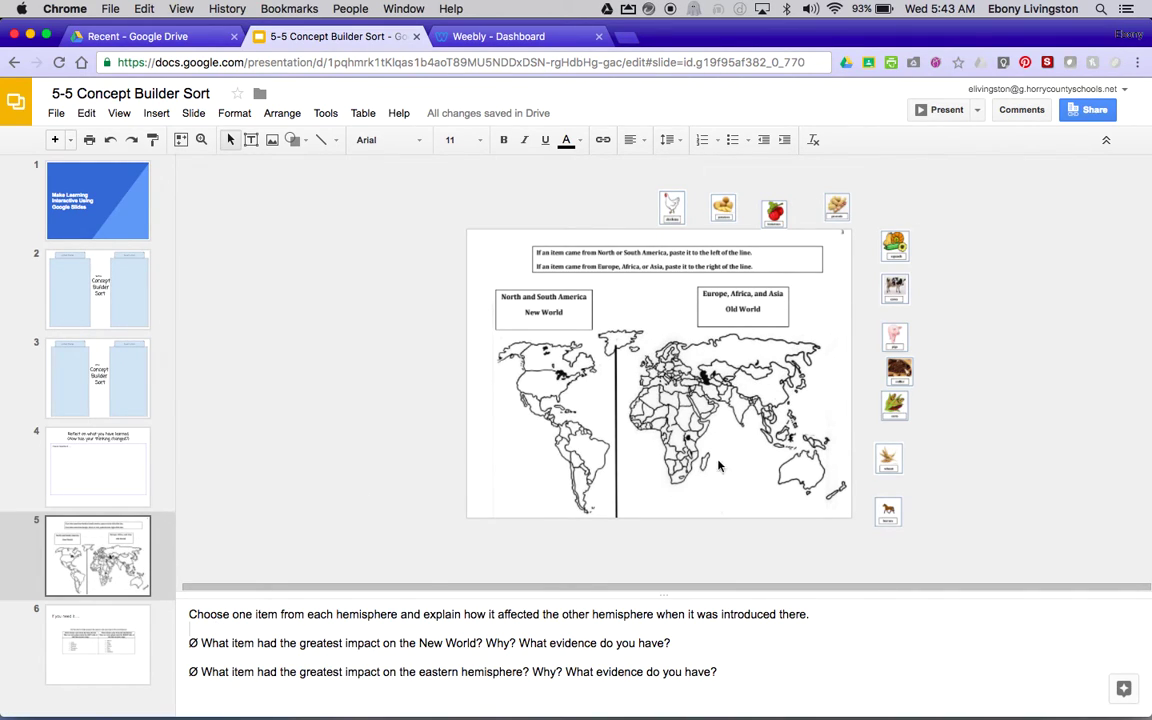
left_click(902, 367)
left_click_drag(902, 367, 770, 372)
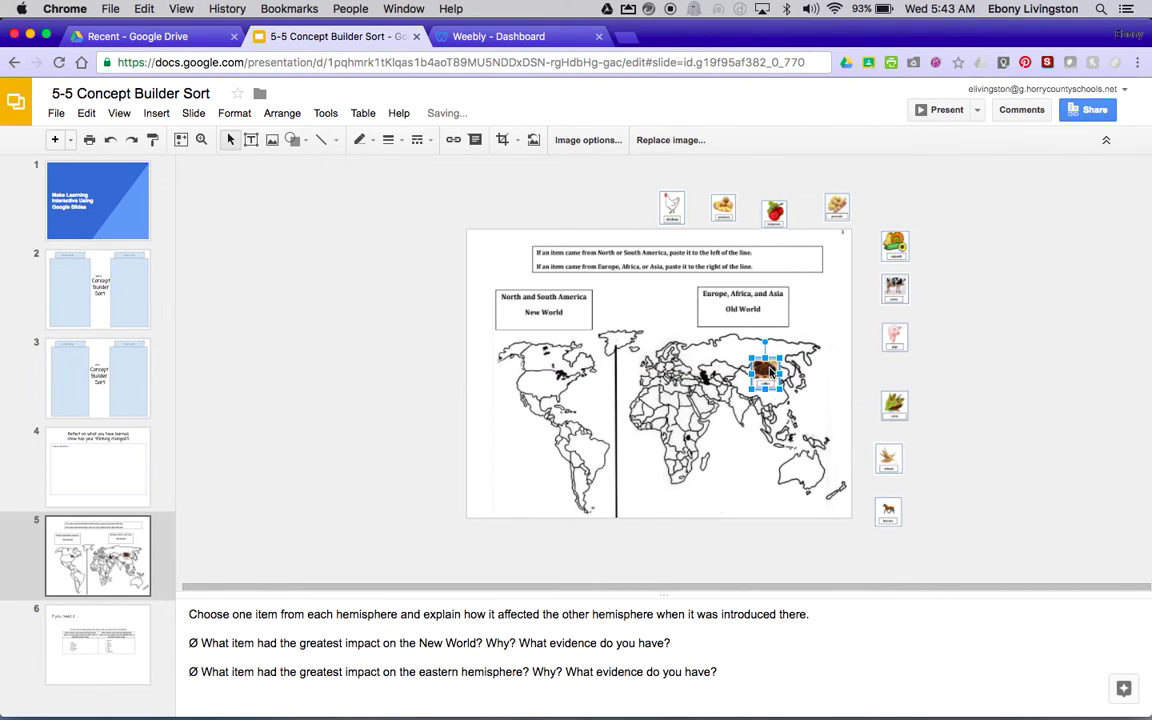
left_click(762, 372)
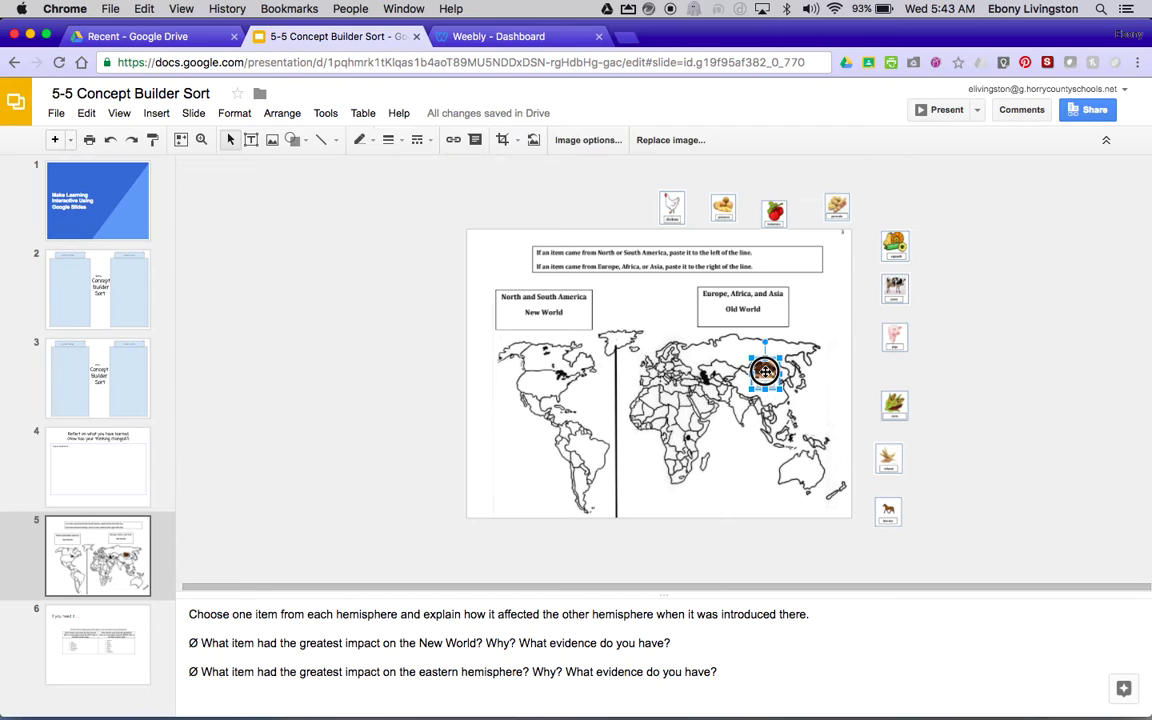
left_click_drag(766, 372, 879, 373)
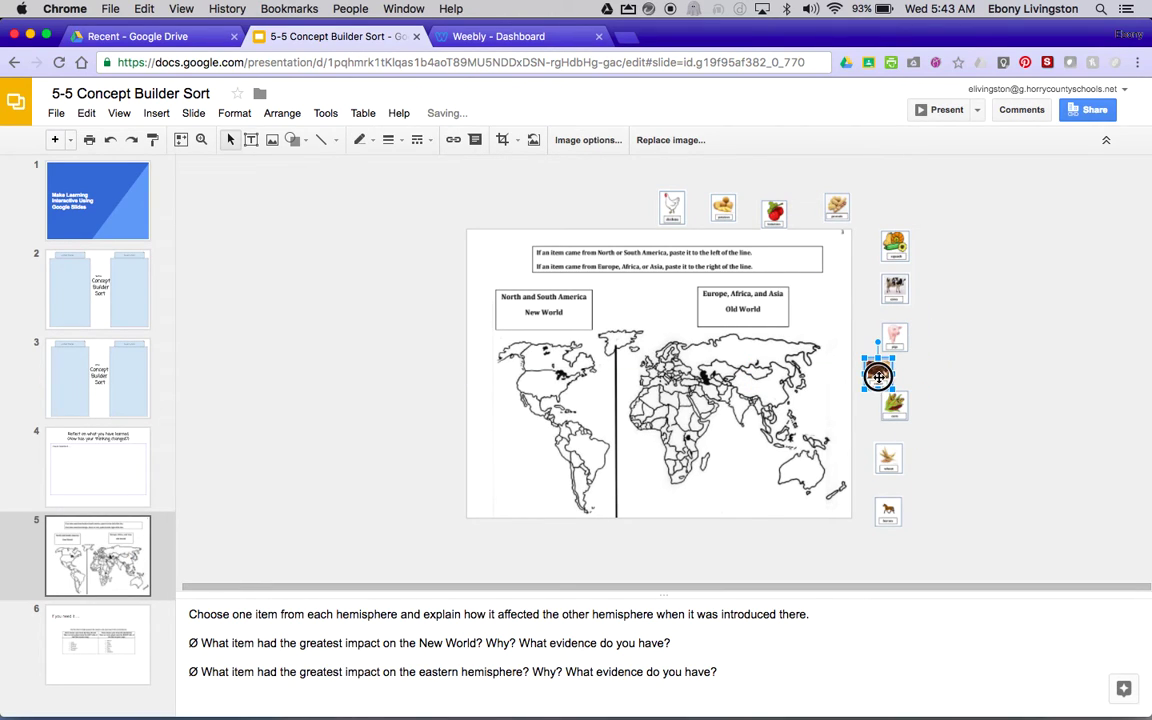
left_click_drag(792, 365, 788, 371)
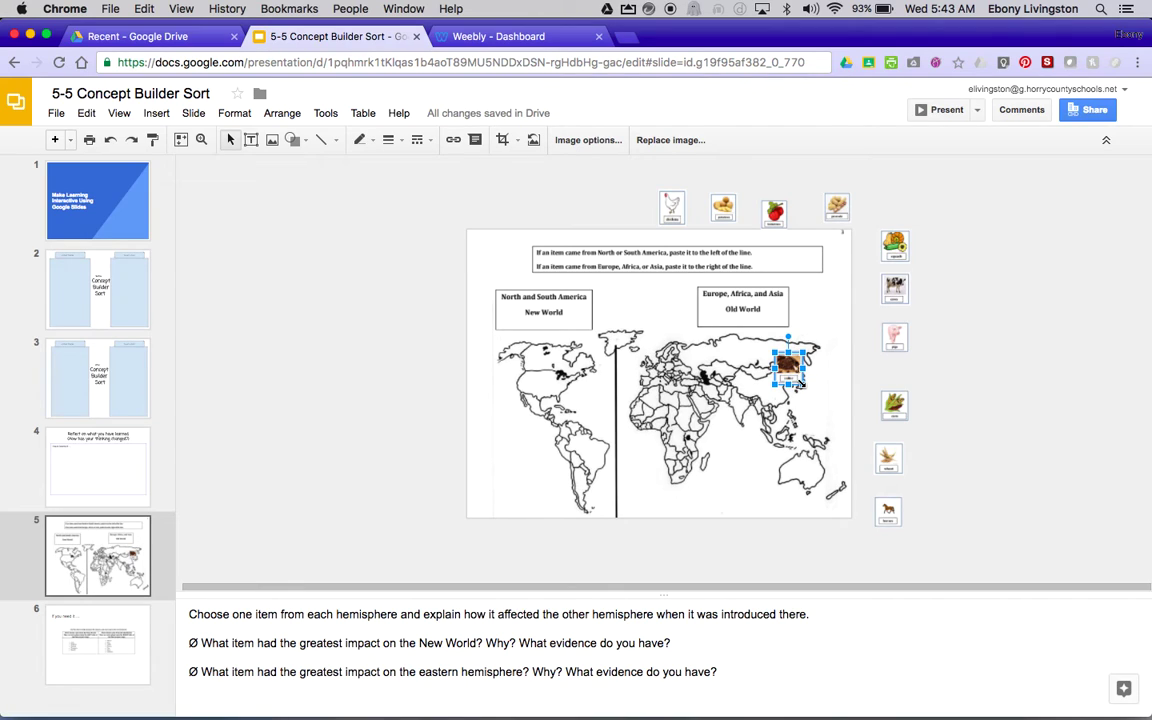
left_click_drag(792, 373, 882, 373)
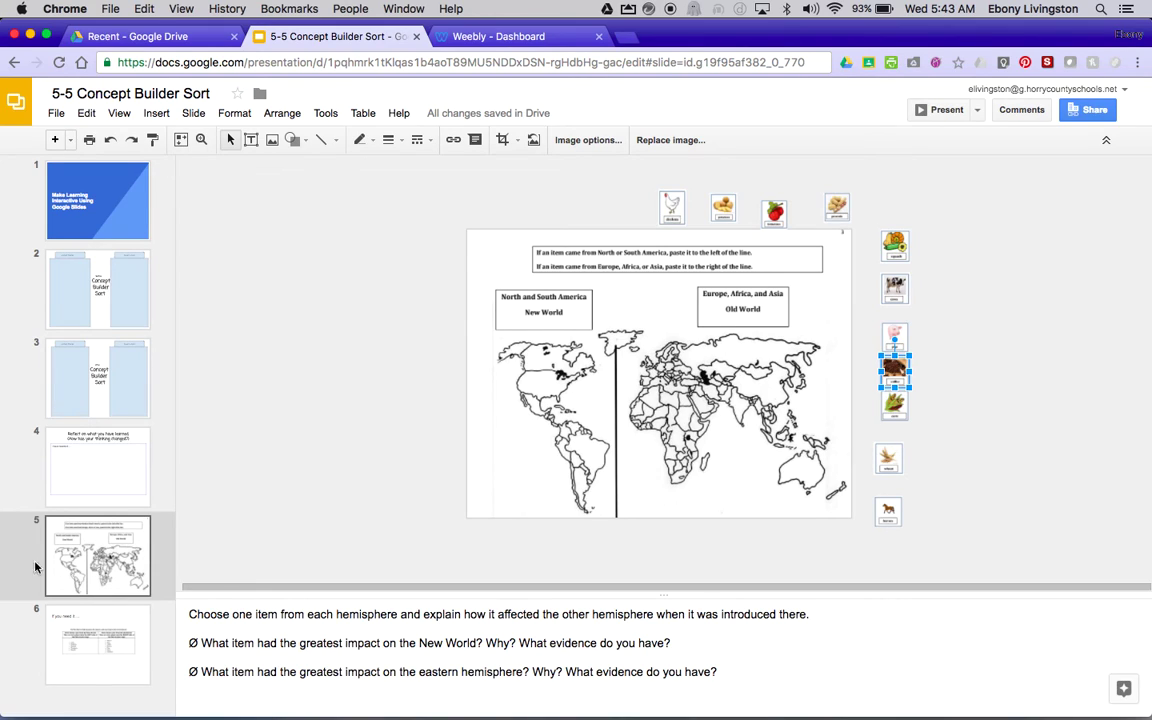
Step: Compare the 'If you need it' help chart on slide 6 with the map sort on slide 5
left_click(88, 664)
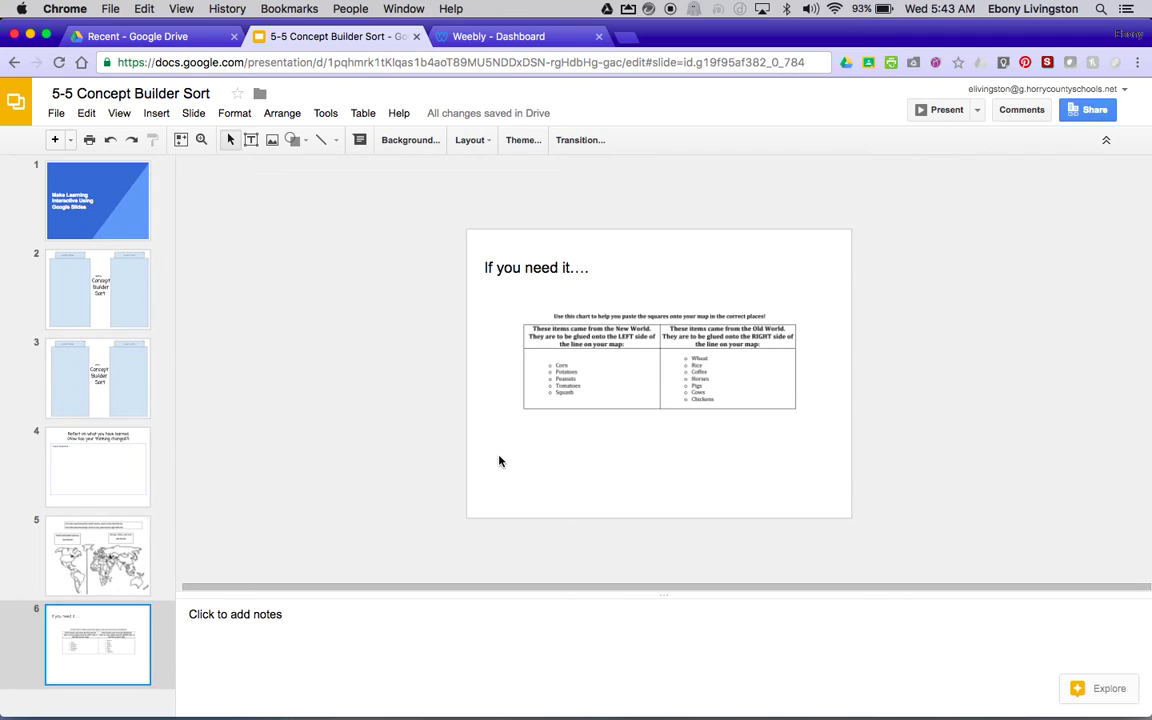
key("Up")
key("Down")
left_click(105, 555)
Step: Step back through the reflection and After slides to the Before sort slide
left_click(114, 459)
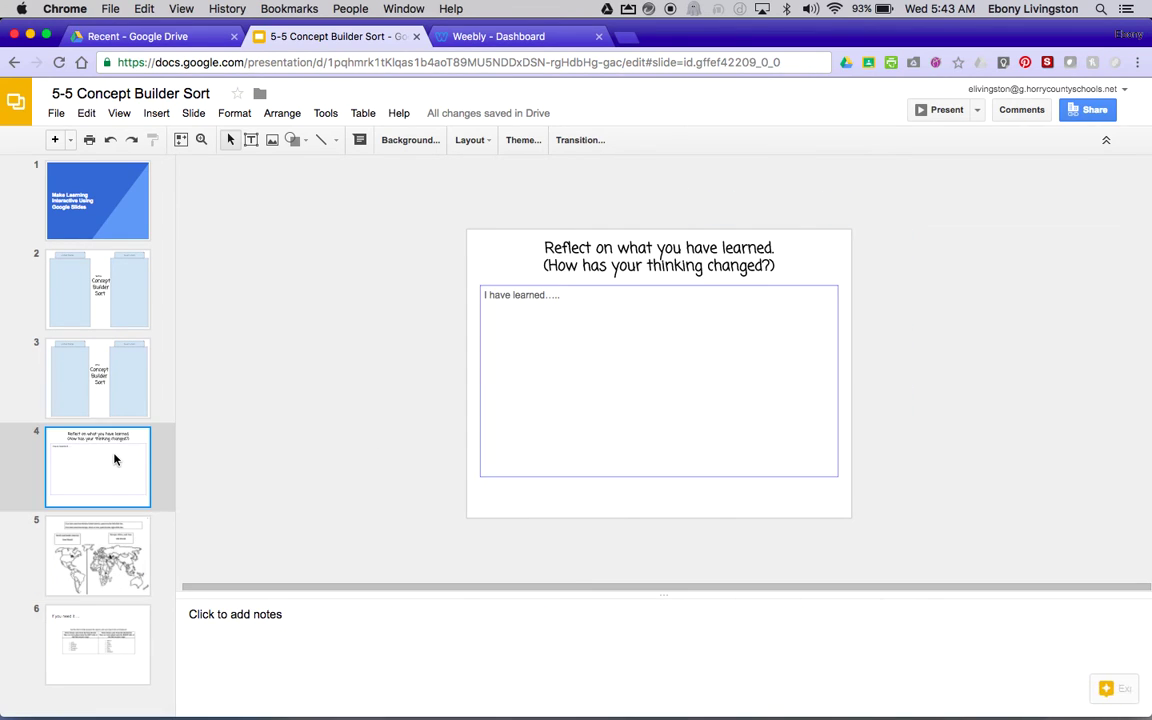
left_click(100, 381)
left_click(105, 285)
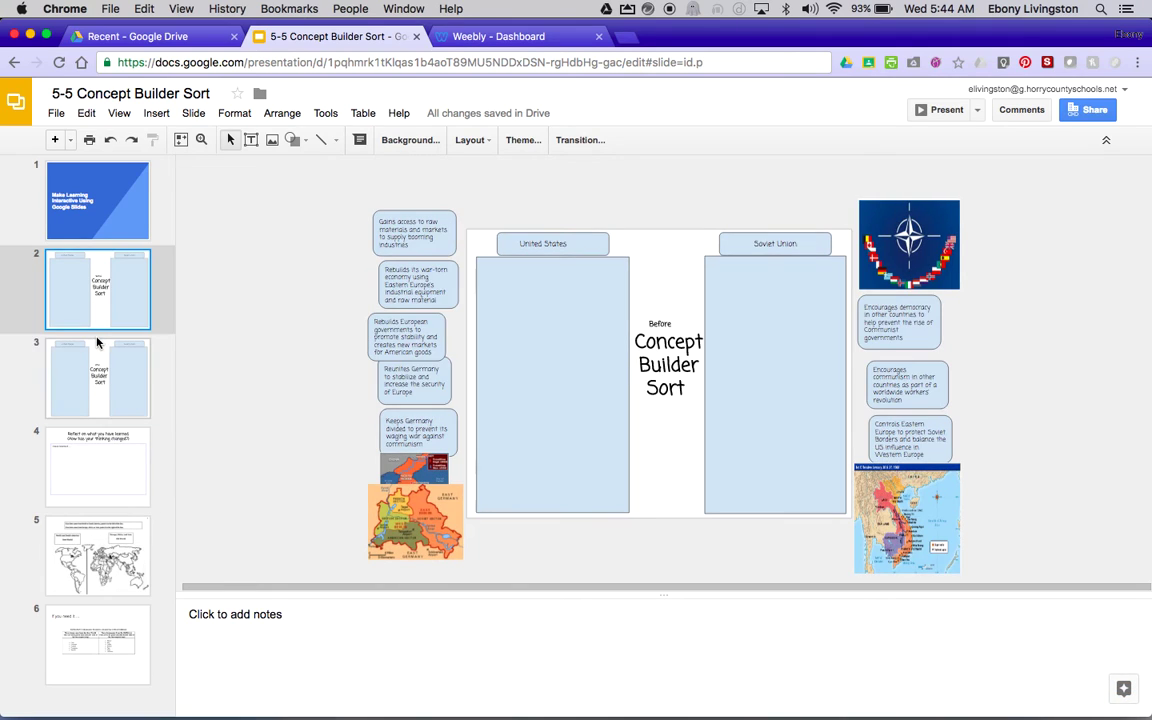